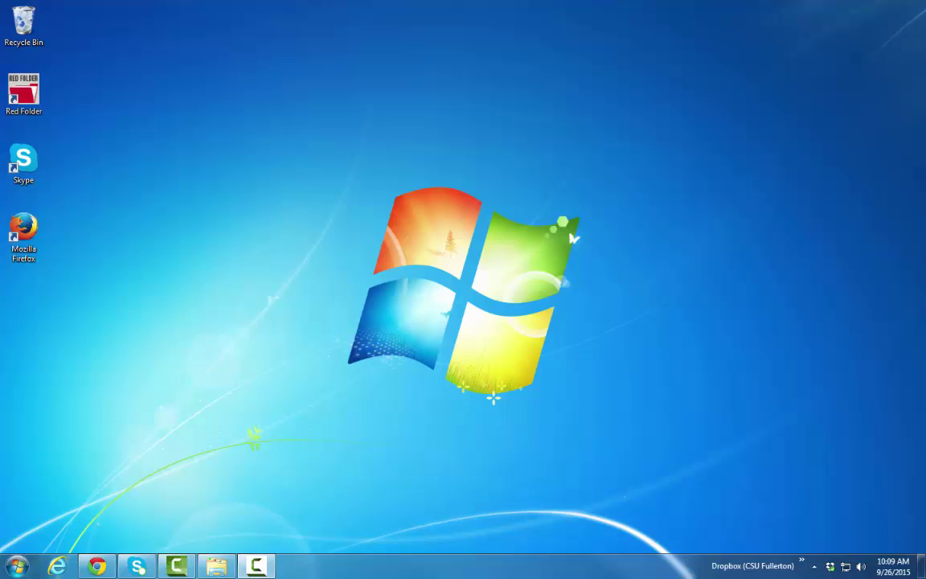
# Restore the Microsoft DreamSpark page in Chrome and nudge the window slightly up and left.
pyautogui.click(96, 566)
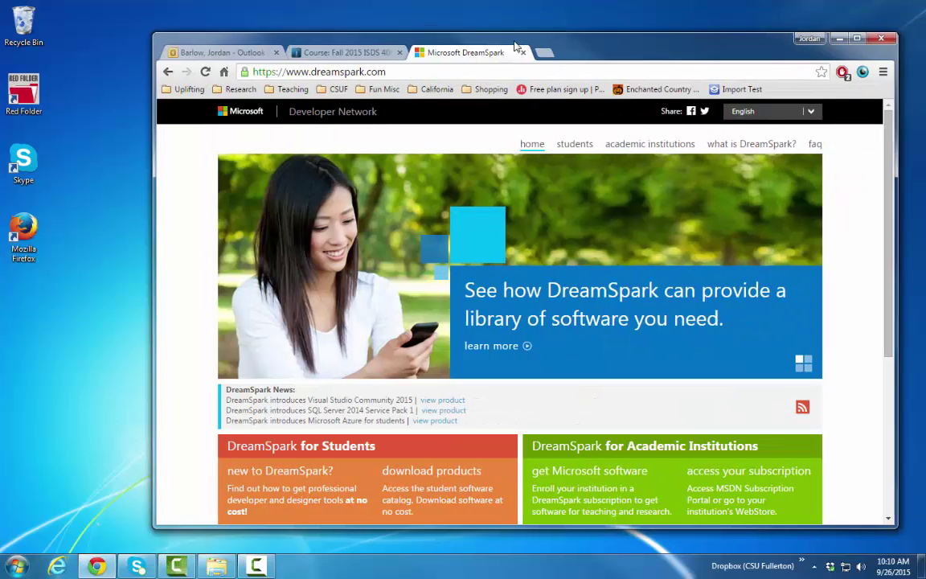
pyautogui.moveTo(515, 45); pyautogui.dragTo(503, 38)
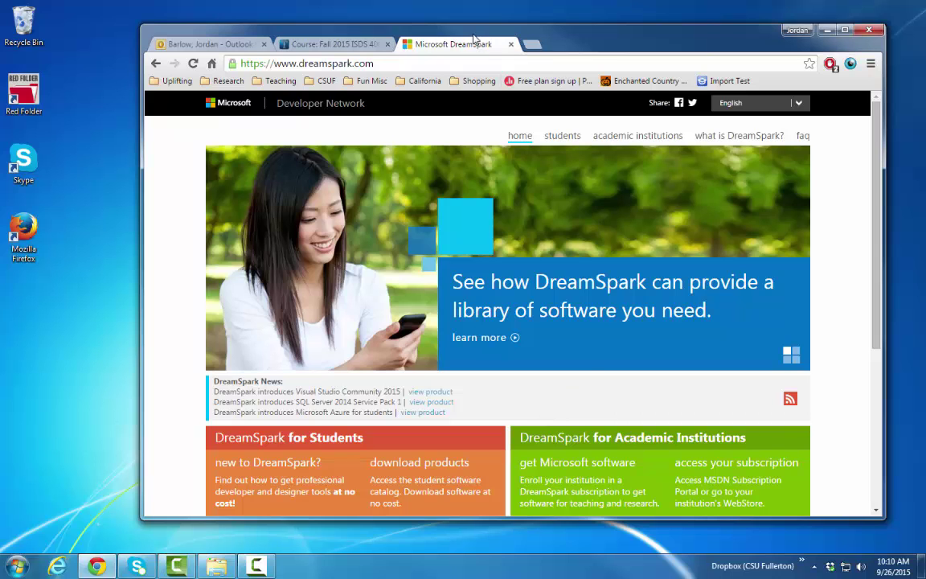
# Show the desktop, then start Visio 2013 by searching 'visio' from the Start menu.
pyautogui.press('super+d')
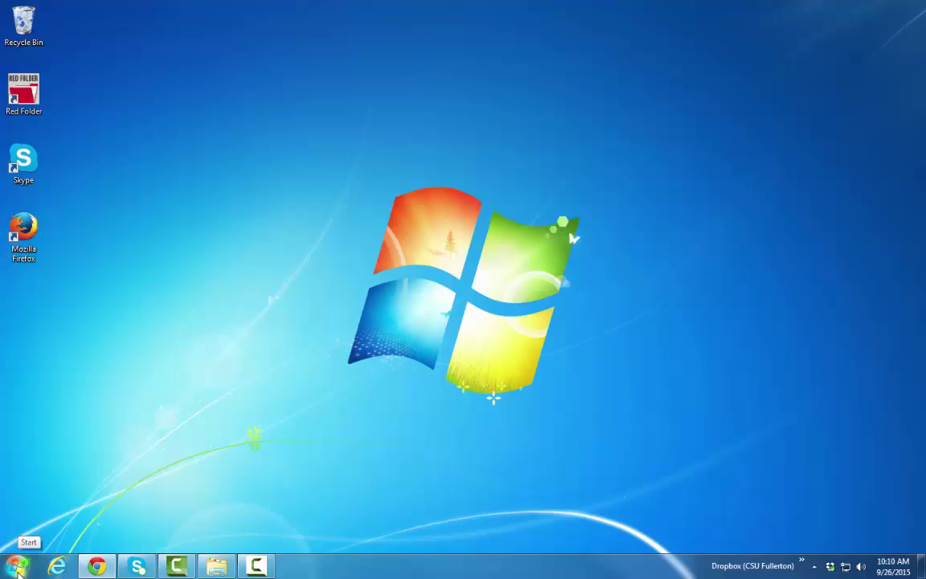
pyautogui.click(17, 569)
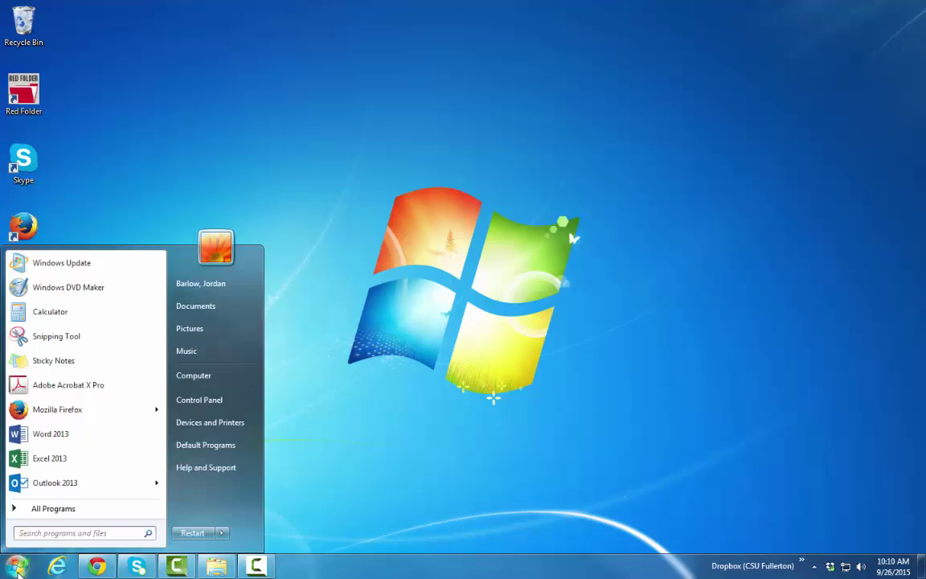
pyautogui.write('vis')
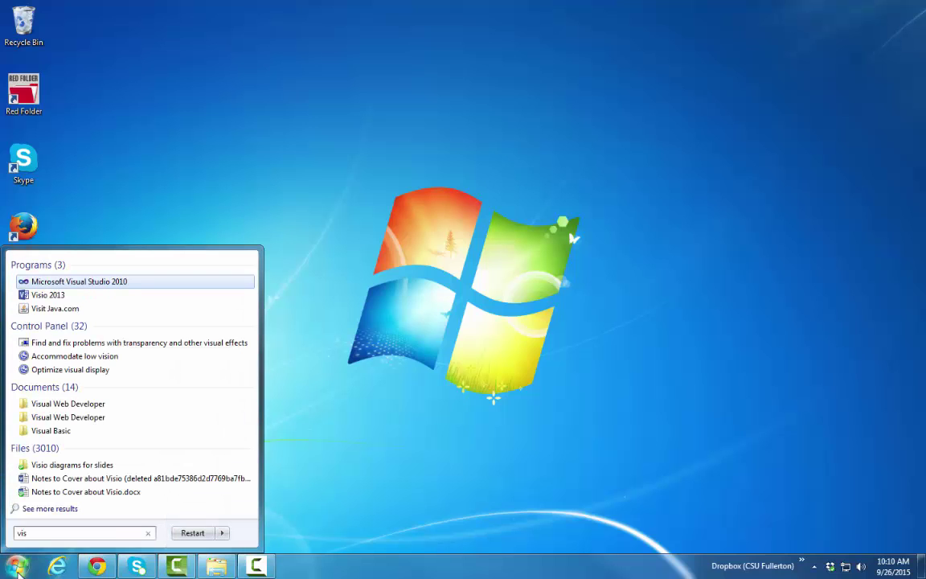
pyautogui.write('io')
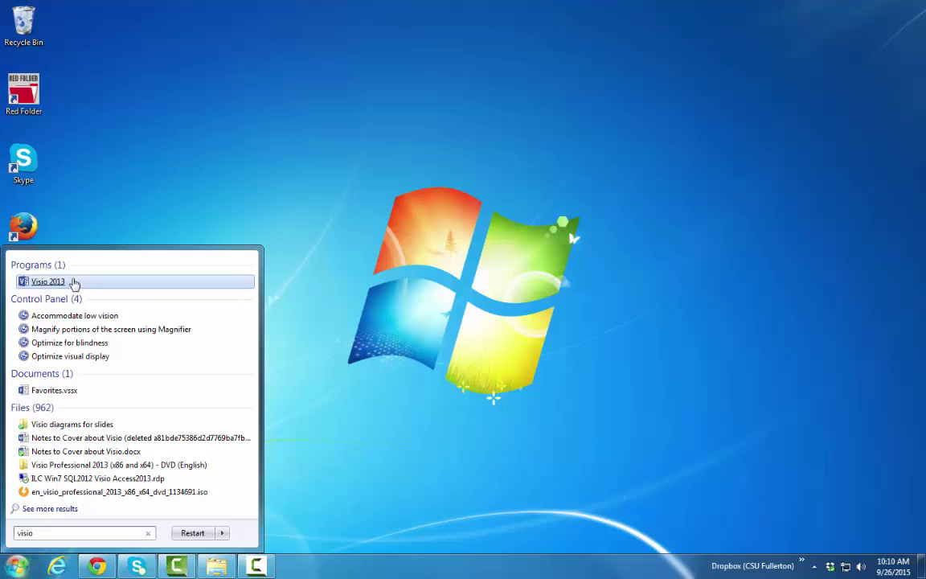
pyautogui.click(48, 282)
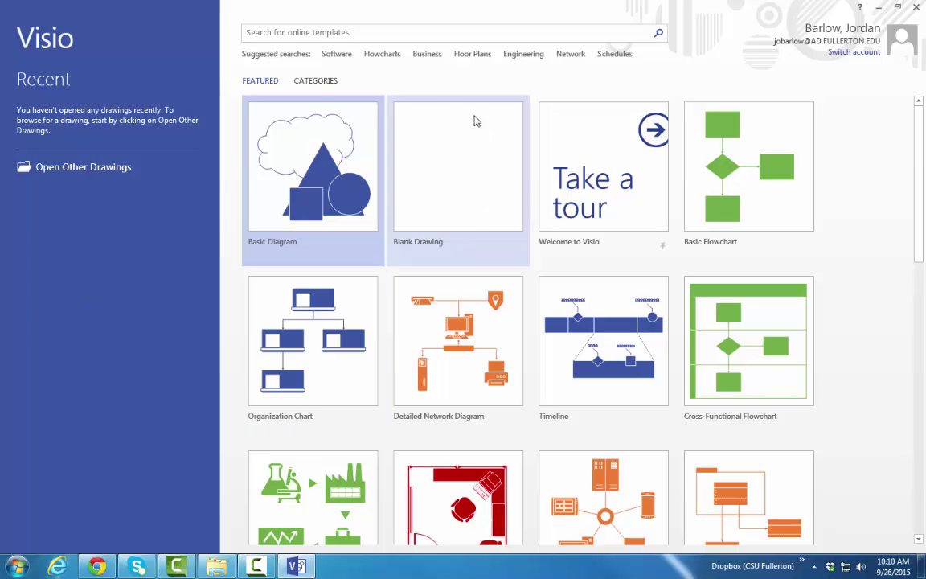
# Create a new drawing from the Data Flow Diagram template in the Software and Database category.
pyautogui.click(316, 82)
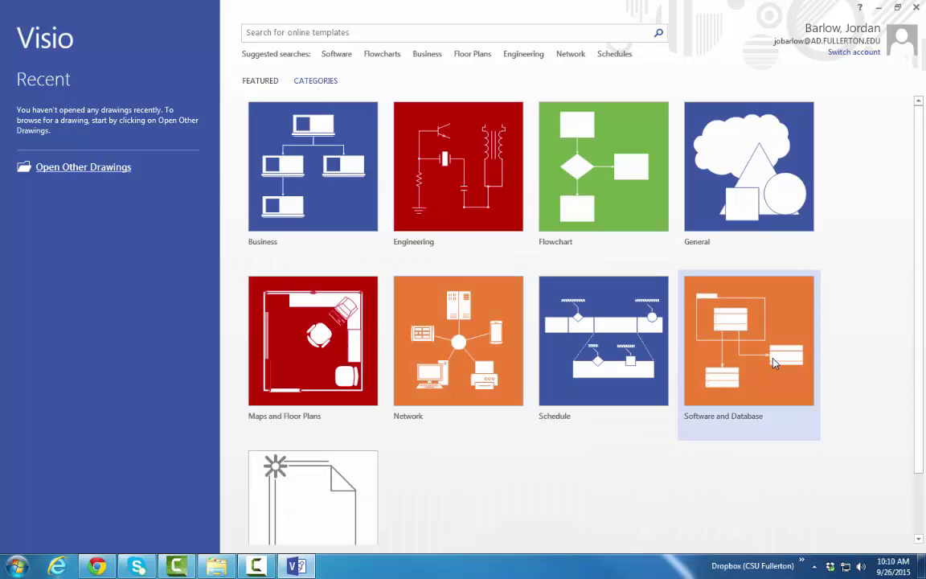
pyautogui.click(773, 360)
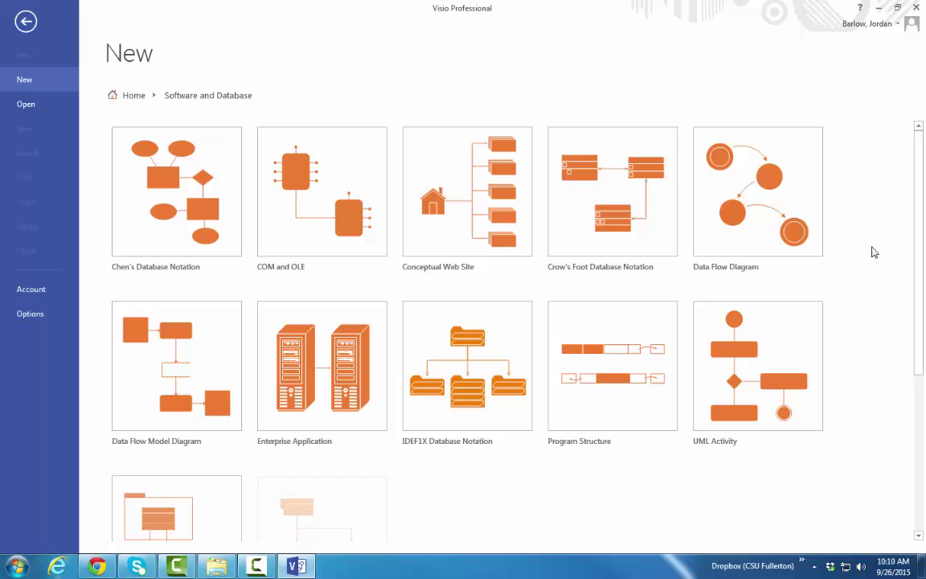
pyautogui.scroll(-2, 816, 248)
pyautogui.scroll(2, 874, 247)
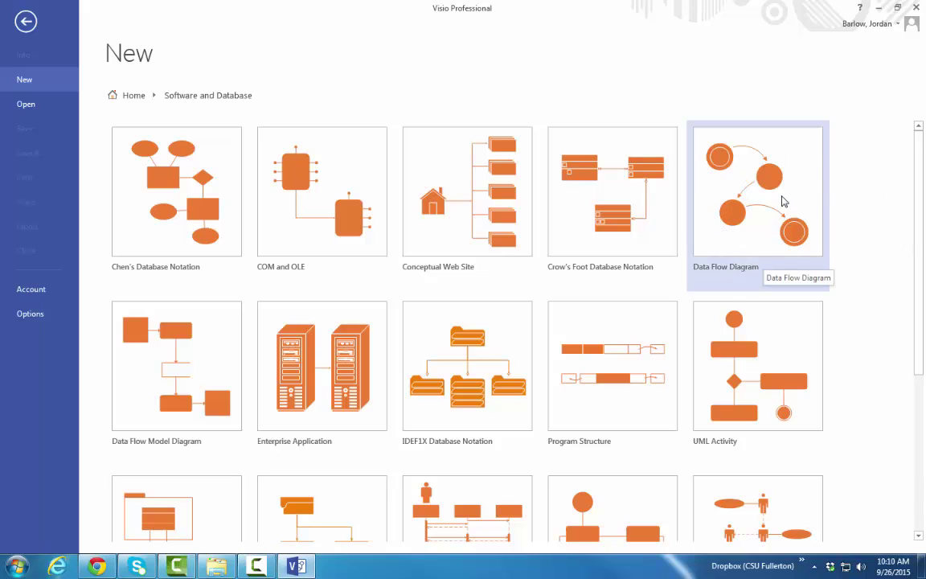
pyautogui.click(740, 211)
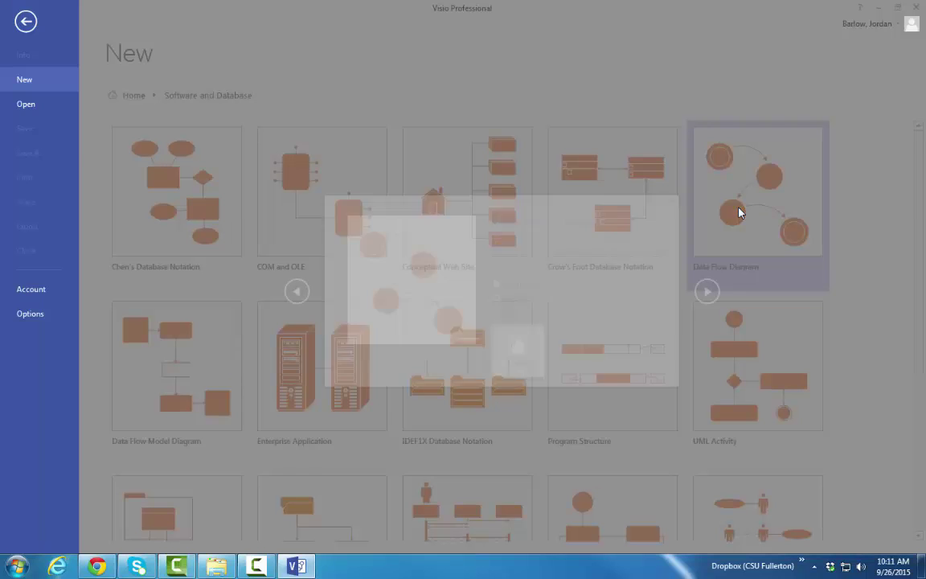
pyautogui.click(516, 361)
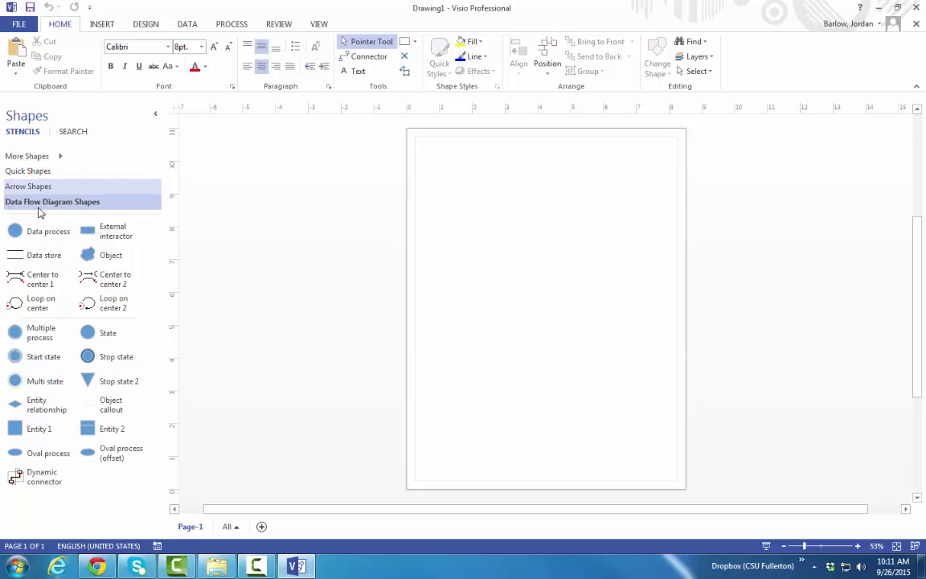
# Place two Data process circles side by side and label the left one 'Book a customer'.
pyautogui.moveTo(35, 231)
pyautogui.mouseDown()
pyautogui.moveTo(426, 233)
pyautogui.moveTo(485, 213)
pyautogui.mouseUp()
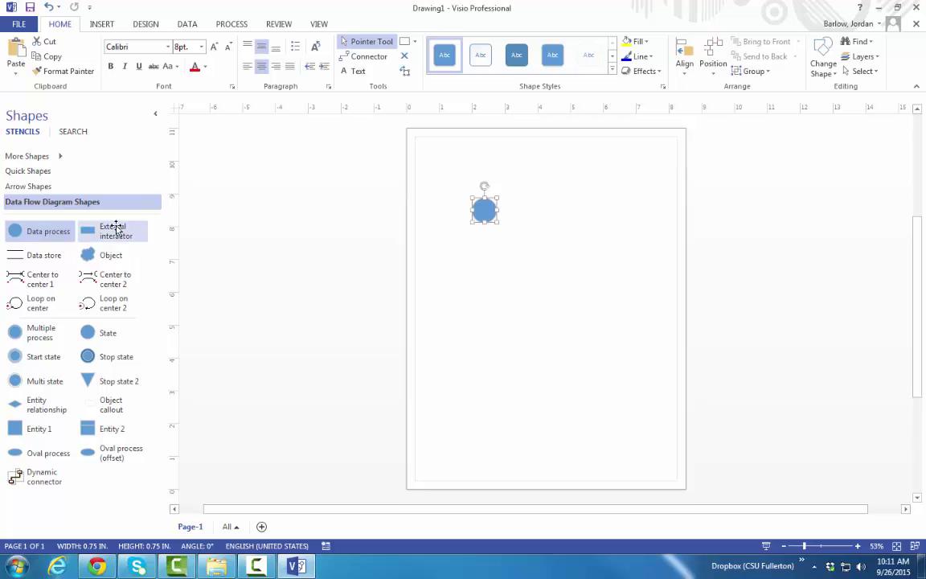
pyautogui.moveTo(58, 230); pyautogui.dragTo(572, 213)
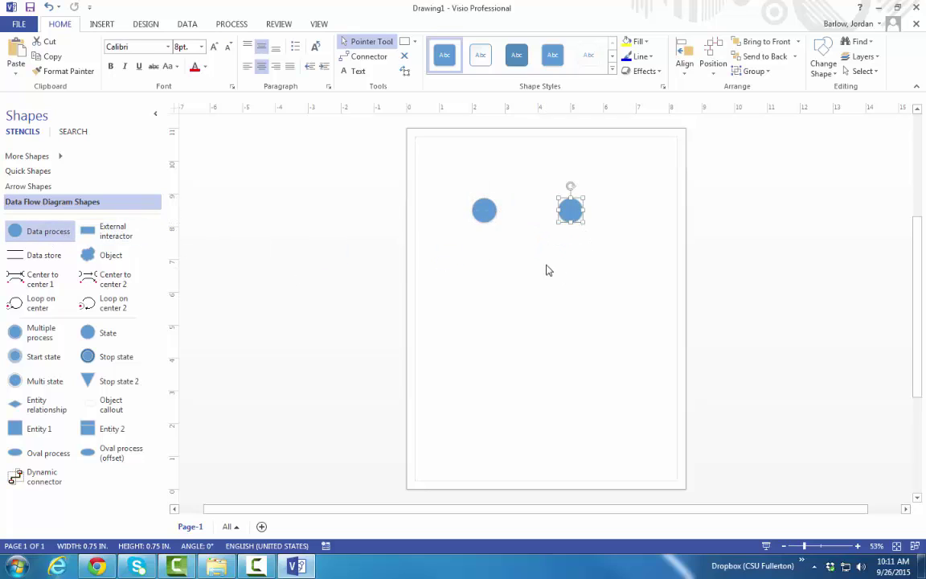
pyautogui.click(486, 211)
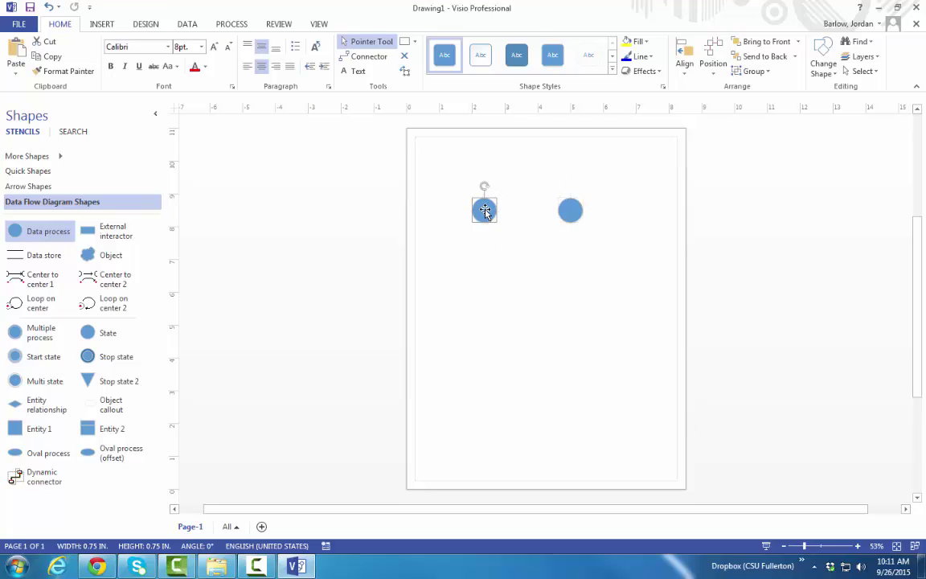
pyautogui.scroll(3, 503, 238)
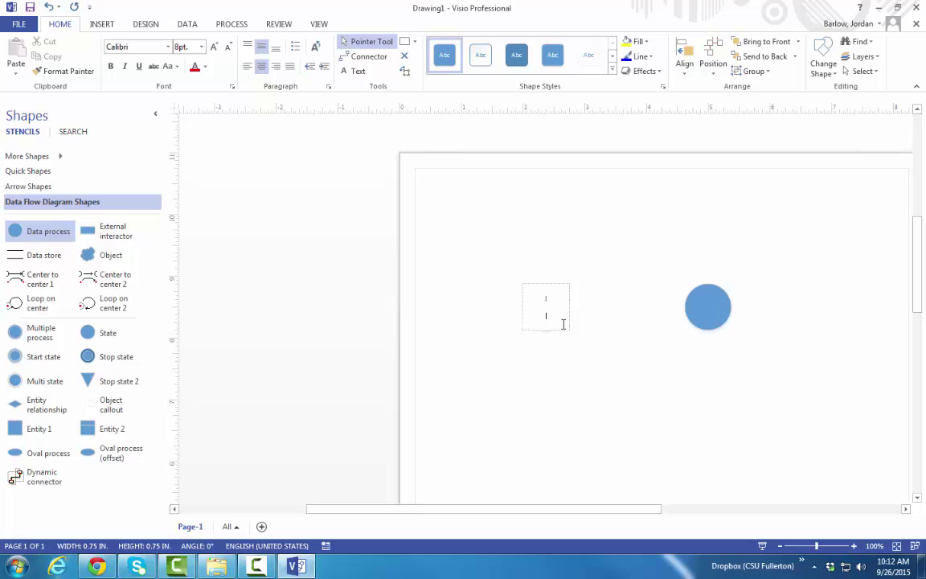
pyautogui.write('ook a customer')
pyautogui.click(630, 298)
# Zoom to 100% and move the blank circle closer to the Book a customer circle.
pyautogui.hotkey('ctrl', 'shift', 'w')
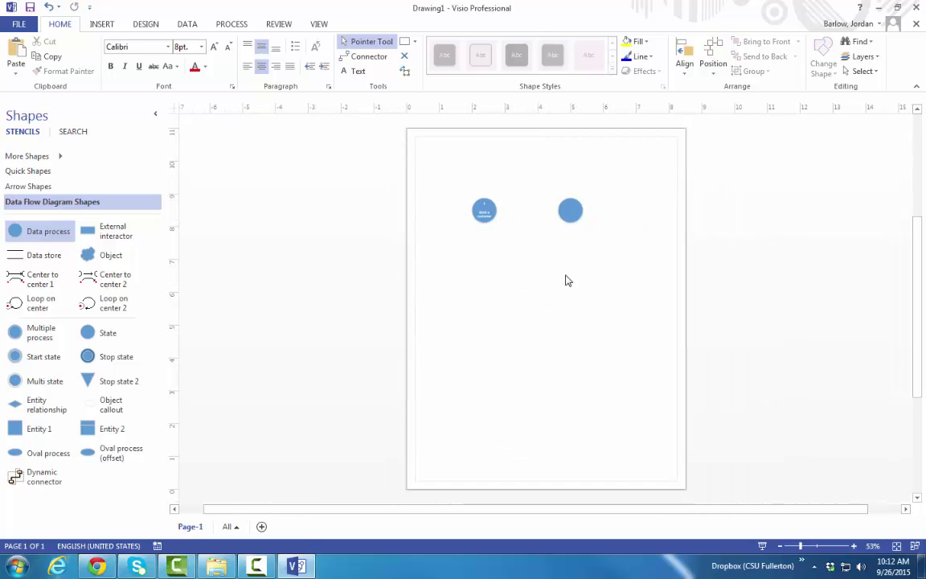
pyautogui.click(854, 546)
pyautogui.click(855, 547)
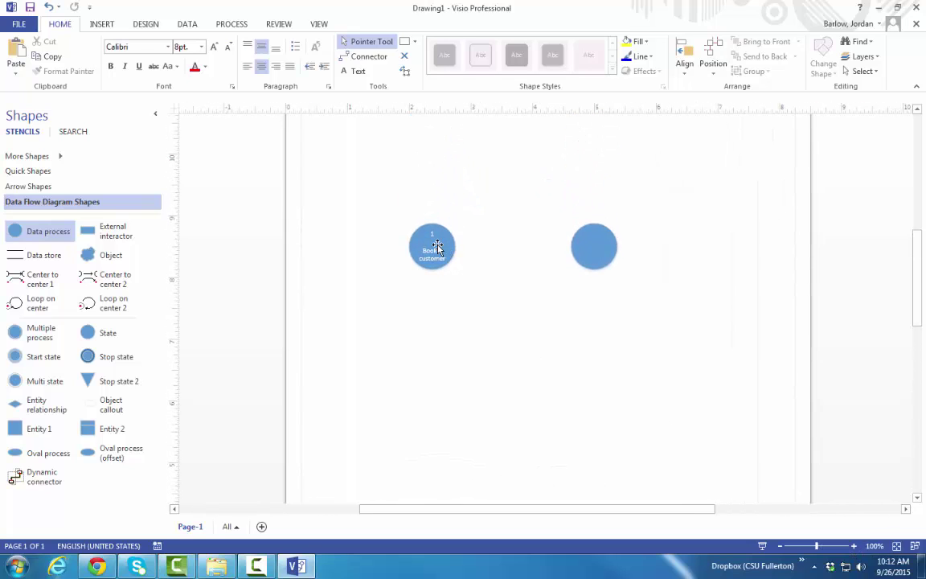
pyautogui.click(436, 247)
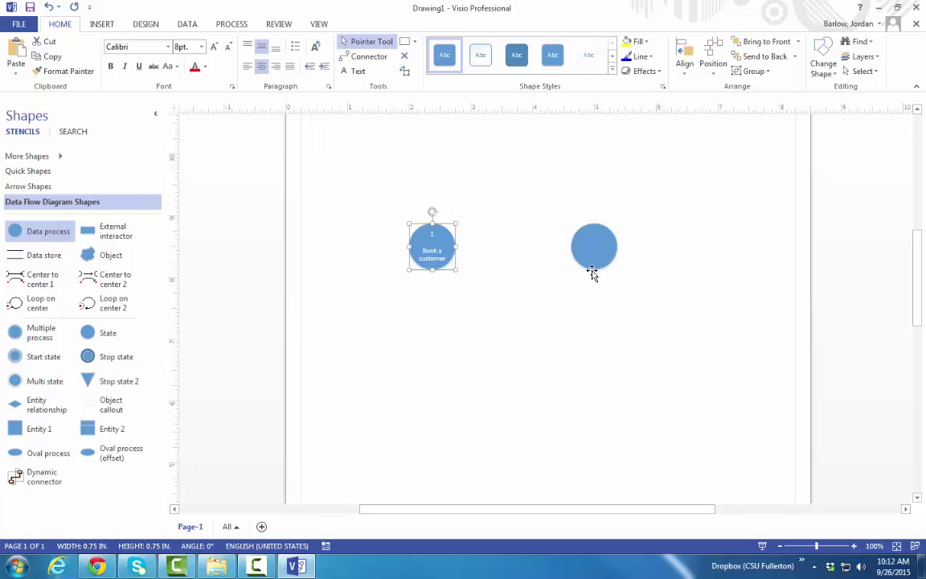
pyautogui.press('Delete')
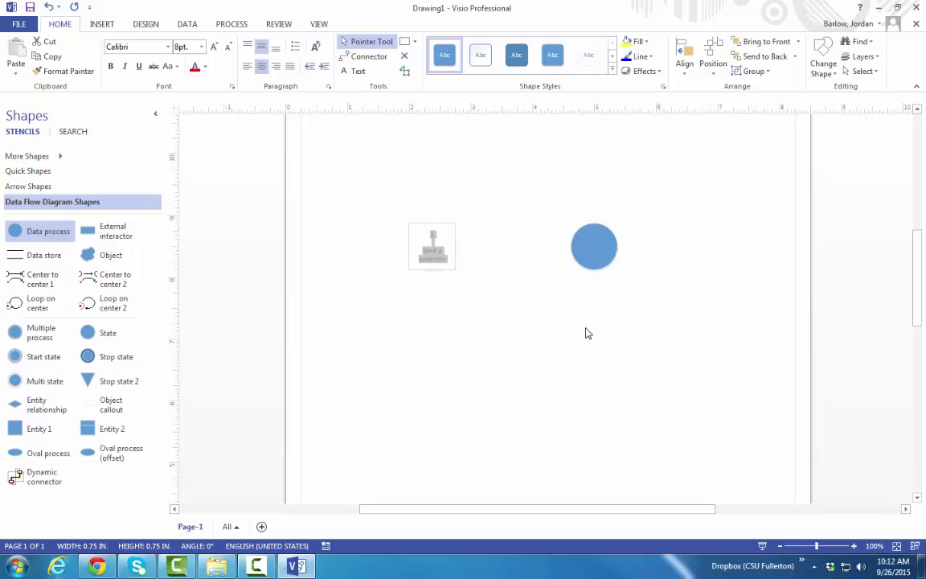
pyautogui.hotkey('ctrl', 'z')
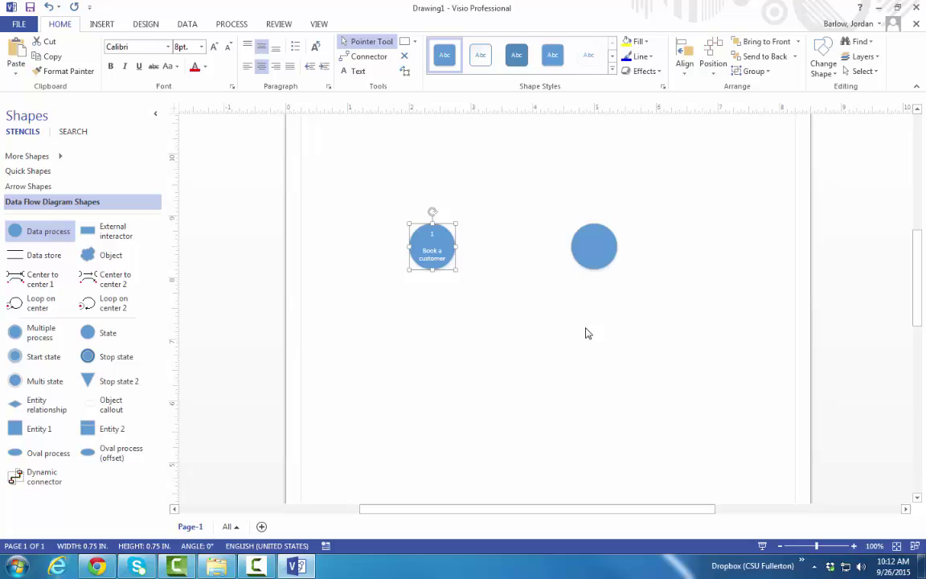
pyautogui.click(551, 333)
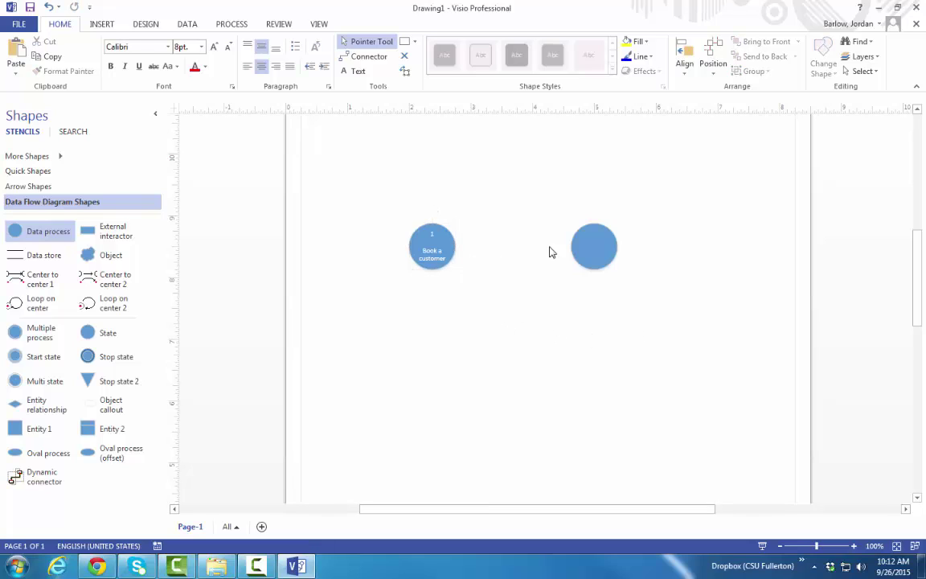
pyautogui.moveTo(597, 244); pyautogui.dragTo(552, 246)
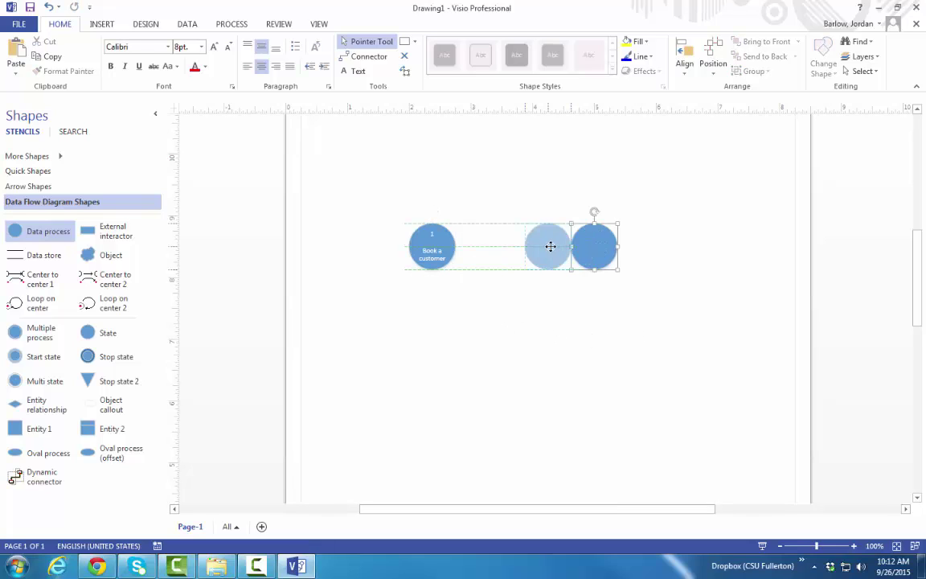
pyautogui.click(499, 325)
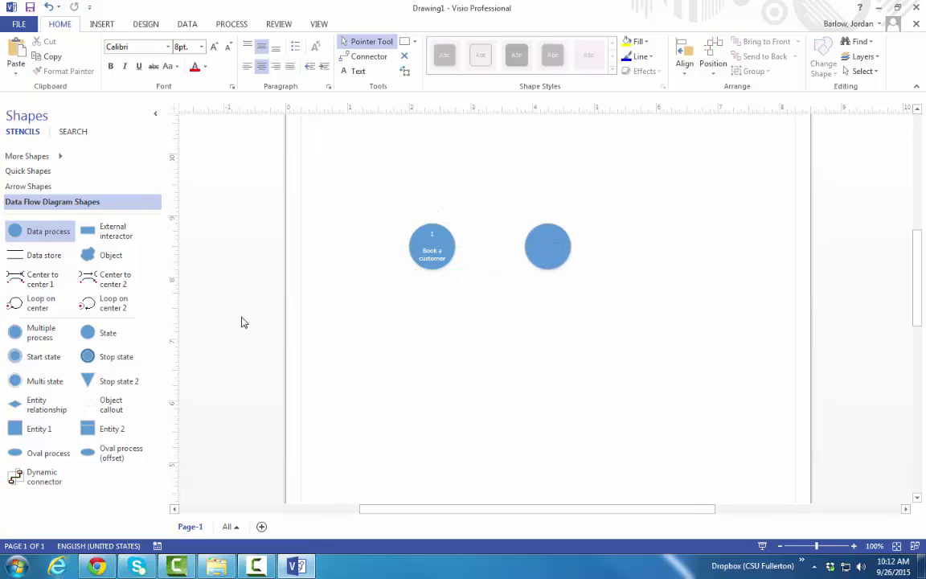
# Connect the Book a customer circle to the blank circle with a connector labelled 'Invoice'.
pyautogui.click(369, 58)
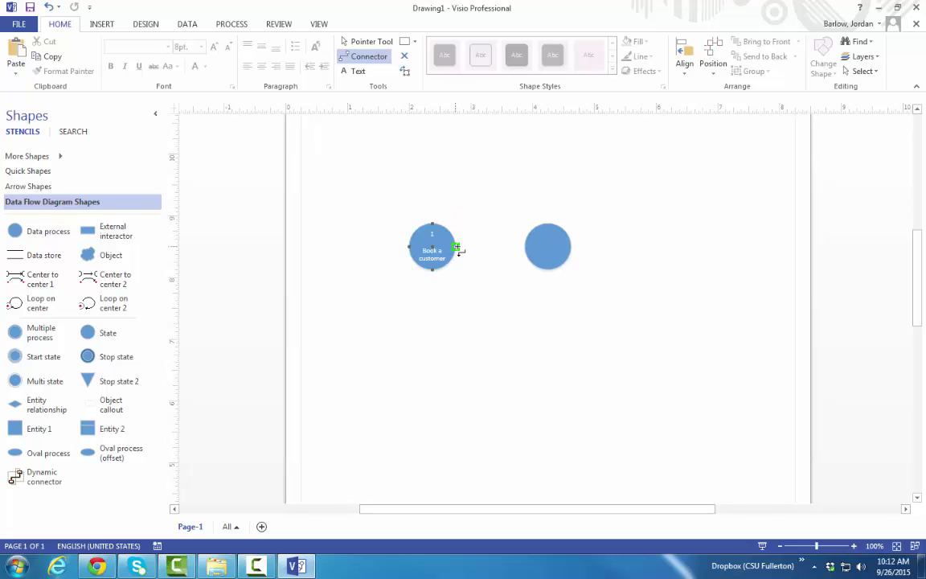
pyautogui.moveTo(456, 248); pyautogui.dragTo(525, 247)
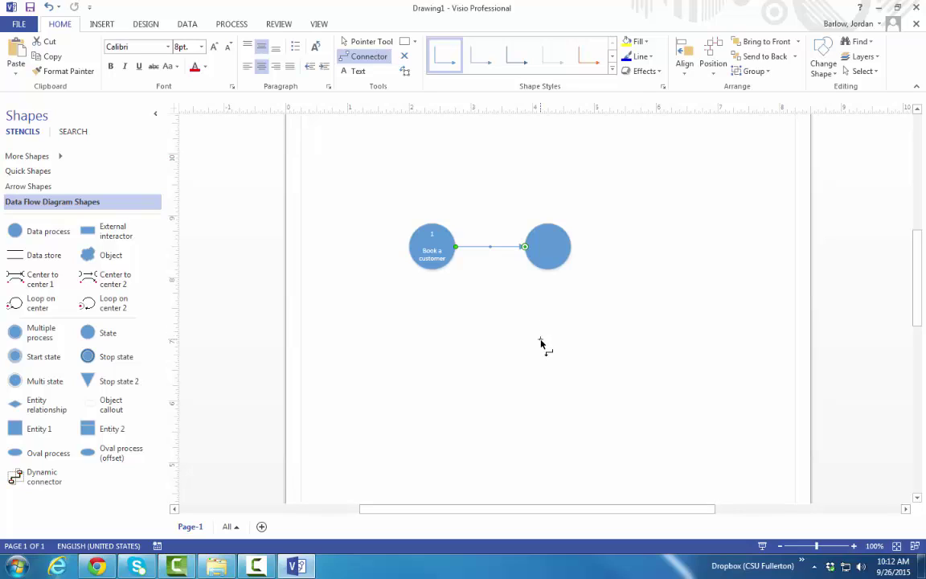
pyautogui.press('F2')
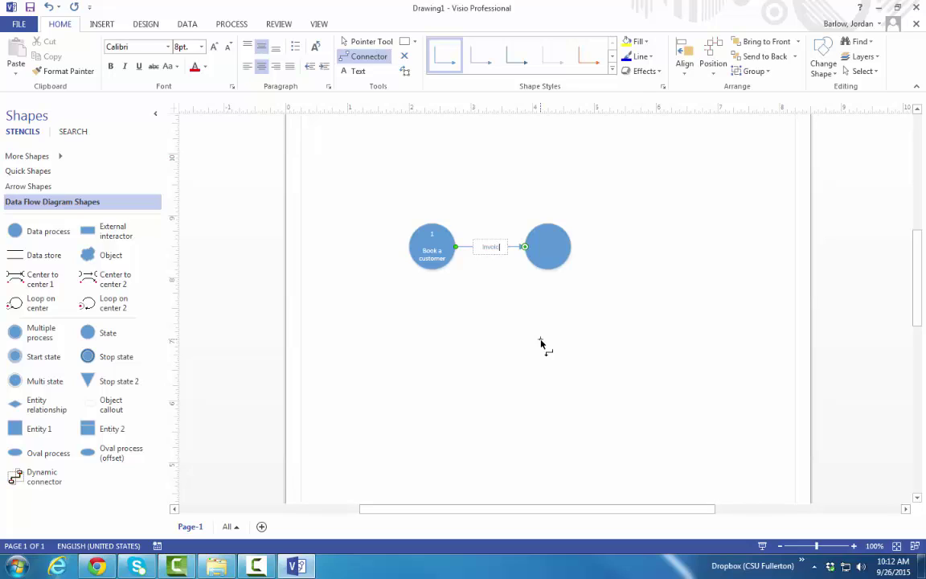
pyautogui.click(414, 151)
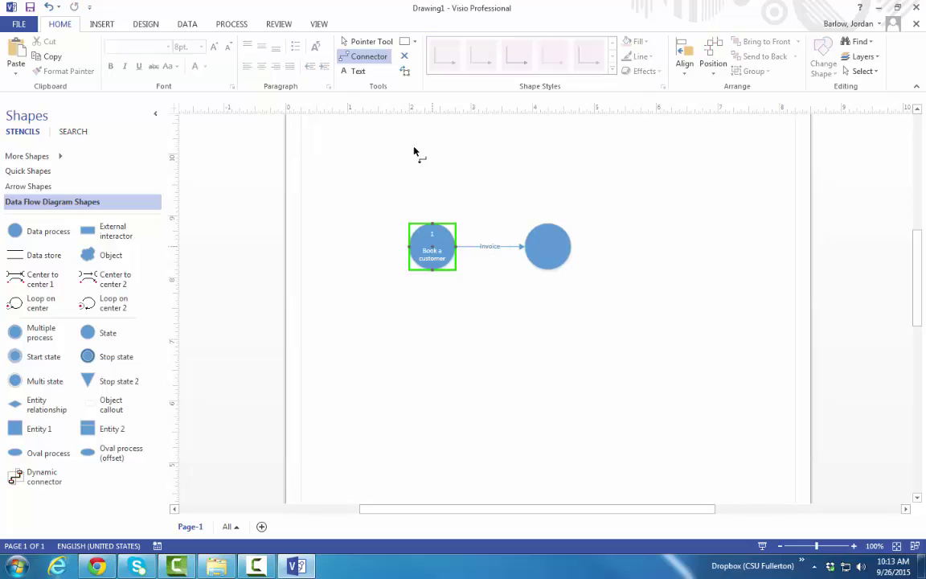
# Move the blank circle lower right and the Book a customer circle lower left.
pyautogui.click(363, 42)
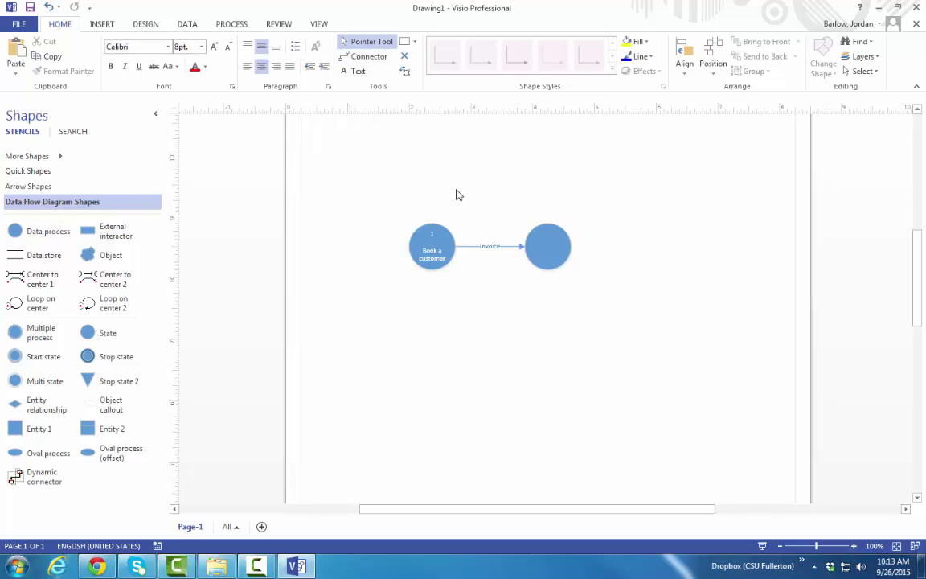
pyautogui.click(544, 243)
pyautogui.moveTo(555, 254); pyautogui.dragTo(608, 276)
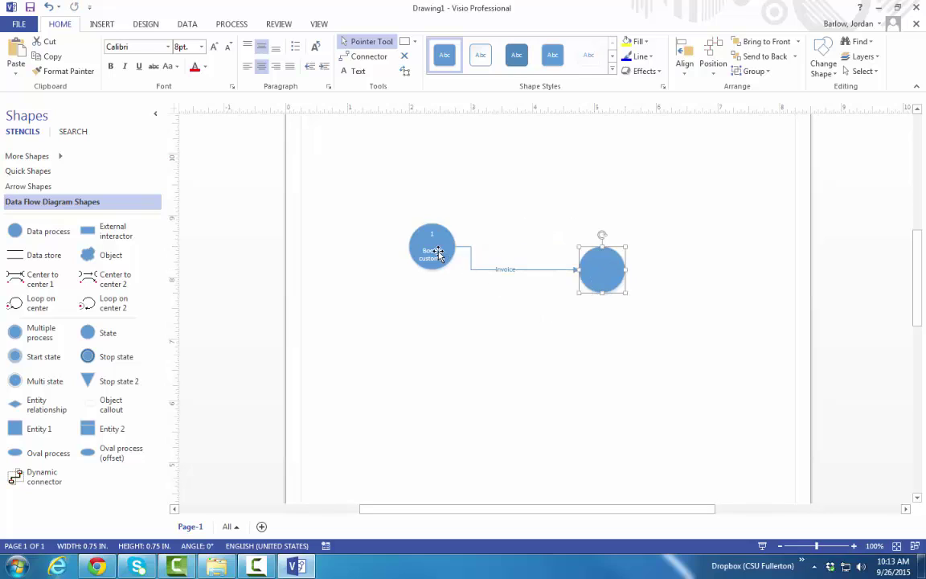
pyautogui.moveTo(432, 249); pyautogui.dragTo(389, 296)
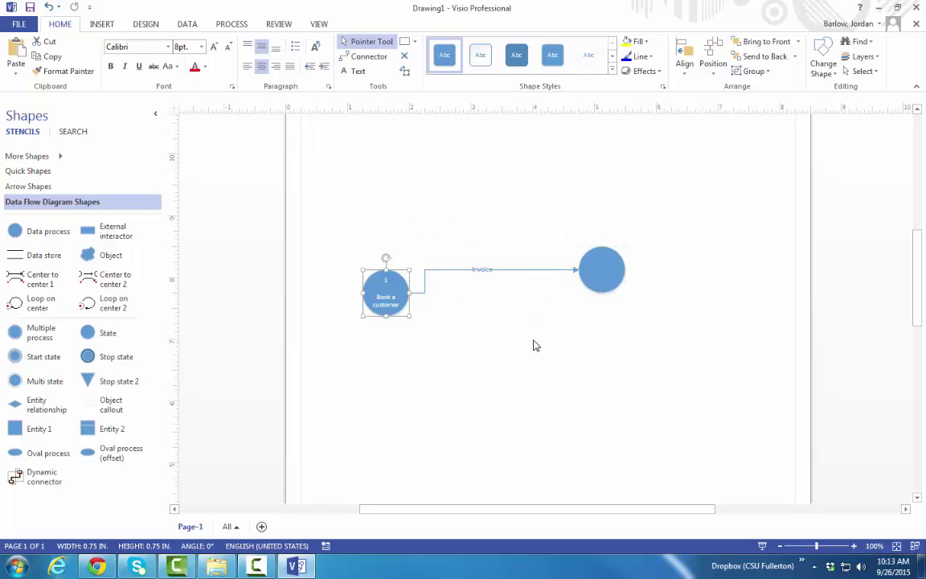
# Try the Invoice connector as curved and right-angle, then settle on a straight connector.
pyautogui.rightClick(516, 272)
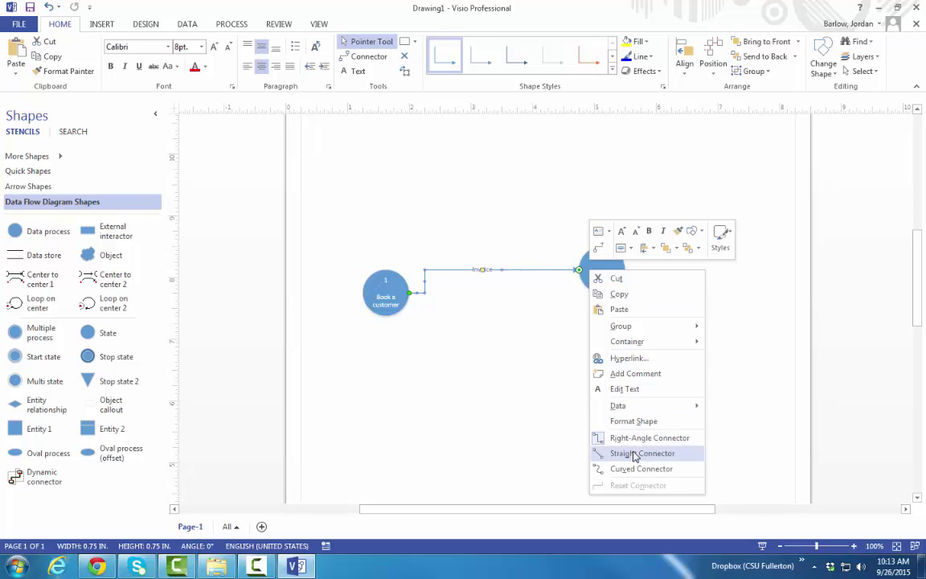
pyautogui.click(637, 453)
pyautogui.rightClick(537, 276)
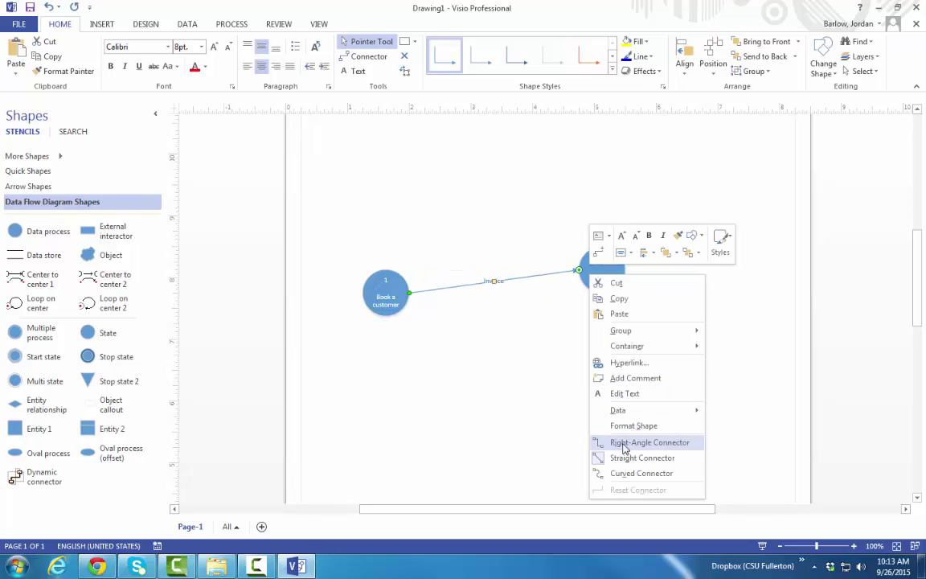
pyautogui.click(630, 475)
pyautogui.rightClick(522, 269)
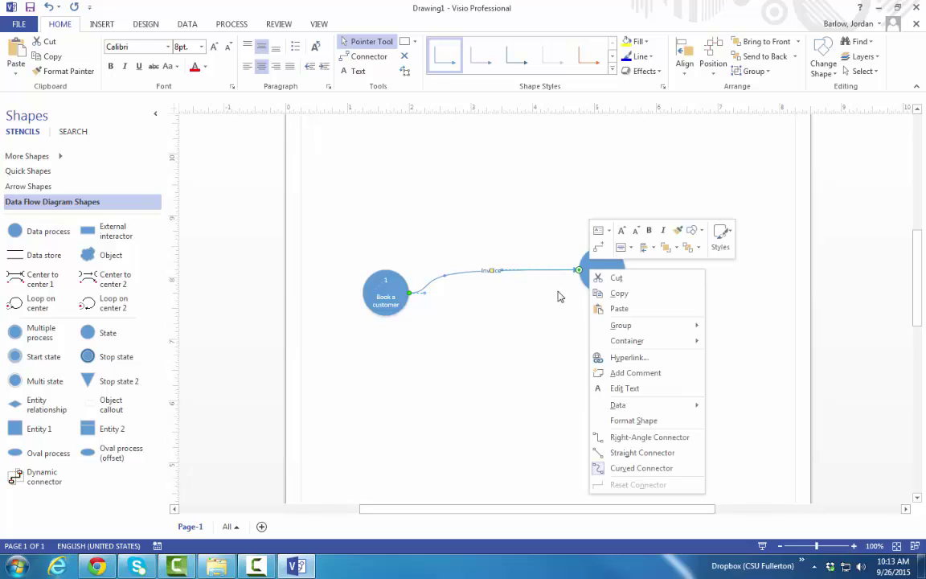
pyautogui.click(623, 437)
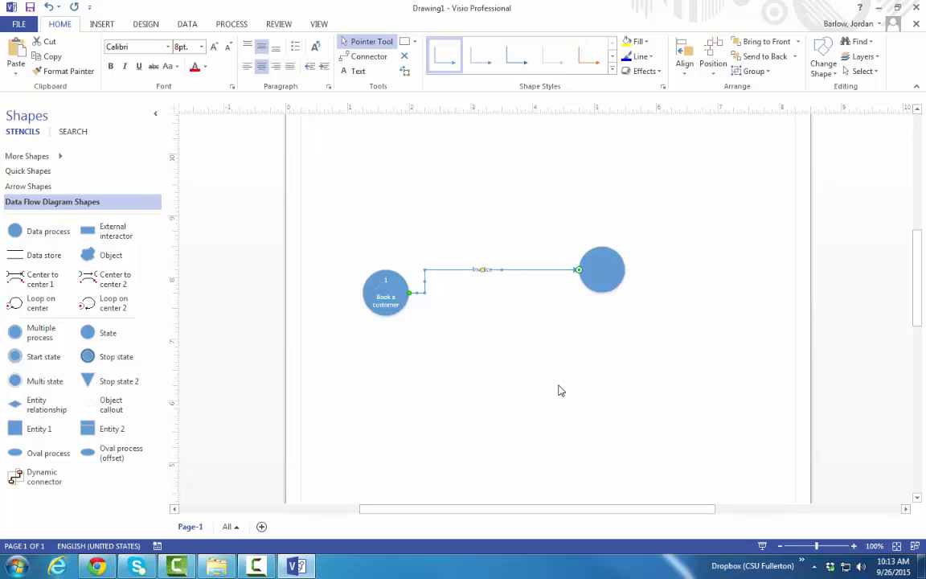
pyautogui.rightClick(533, 271)
pyautogui.click(614, 454)
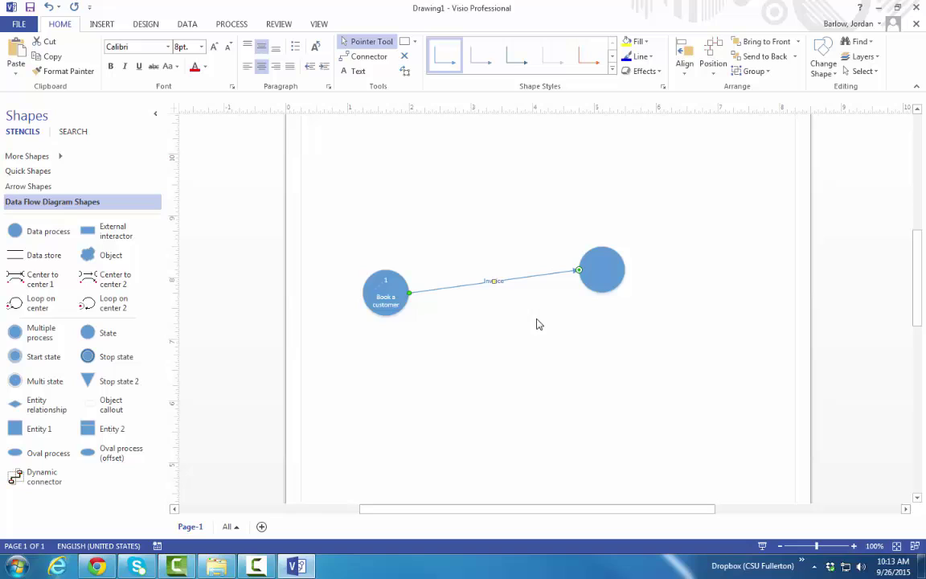
# Open the Format Shape pane for the Book a customer circle and expand Fill and Line.
pyautogui.rightClick(394, 287)
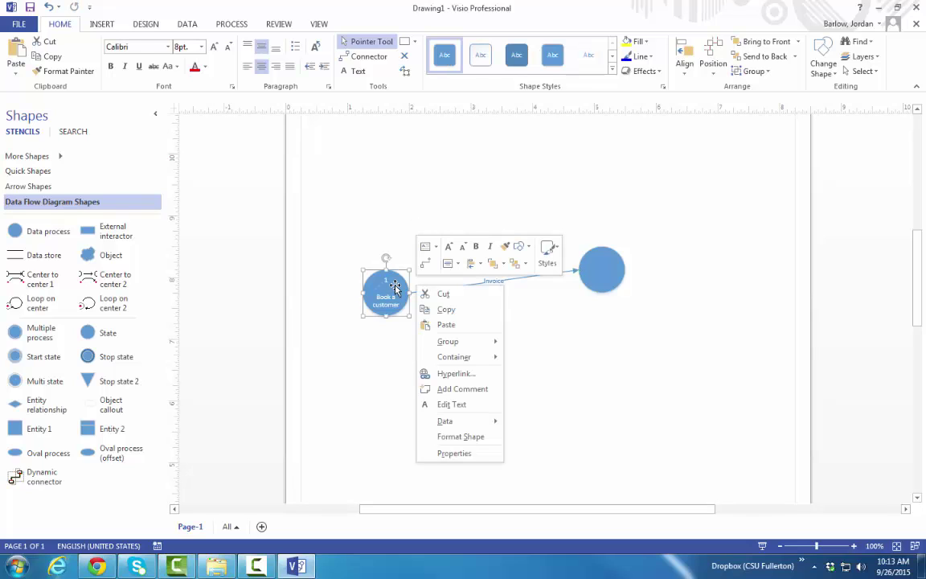
pyautogui.click(474, 440)
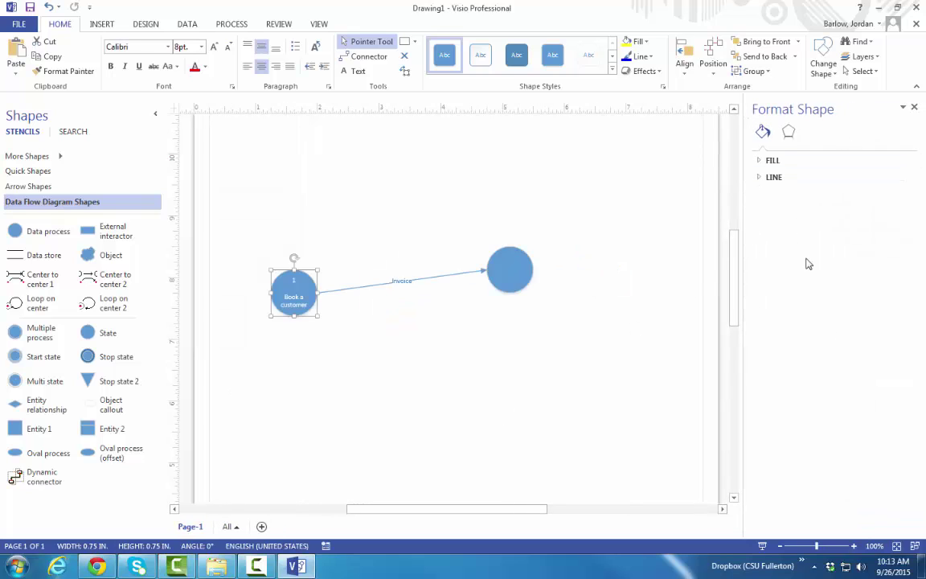
pyautogui.click(759, 162)
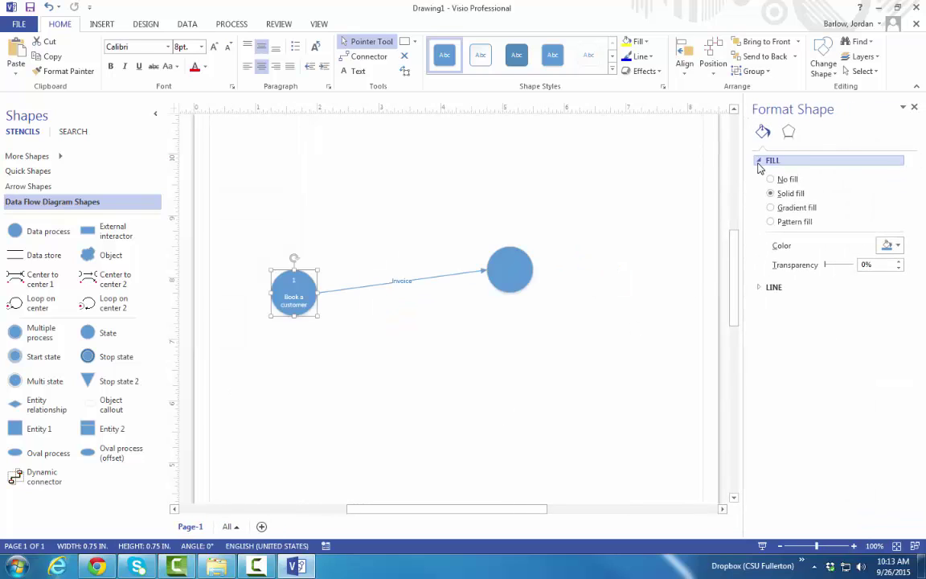
pyautogui.click(759, 288)
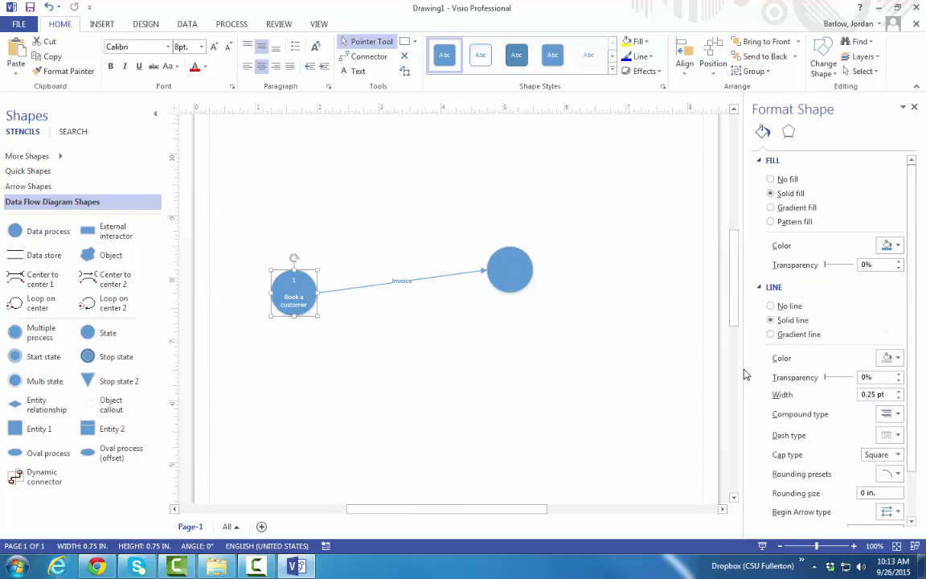
# On the Invoice connector, set the end arrow to none and the begin arrow to an open arrowhead.
pyautogui.click(443, 278)
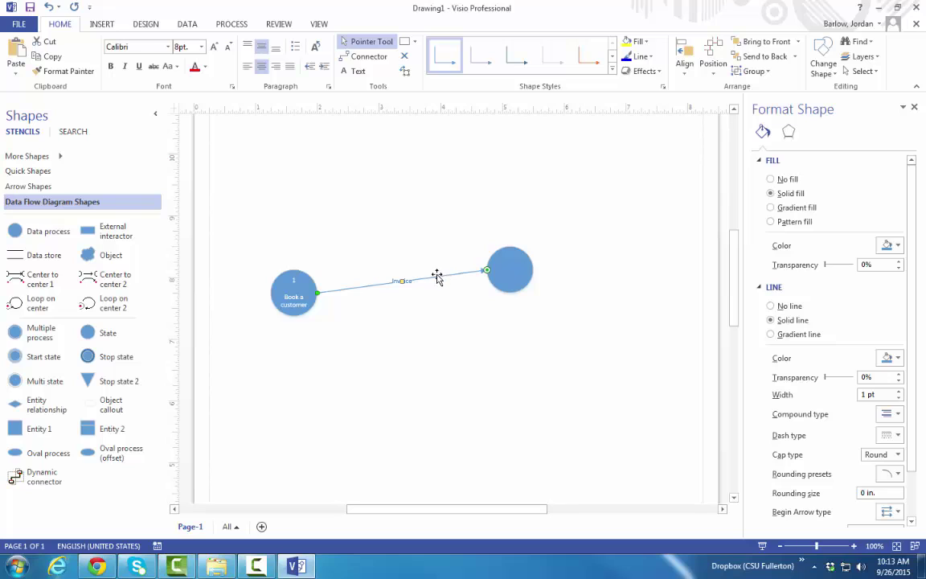
pyautogui.rightClick(479, 272)
pyautogui.click(539, 429)
pyautogui.scroll(-2, 829, 338)
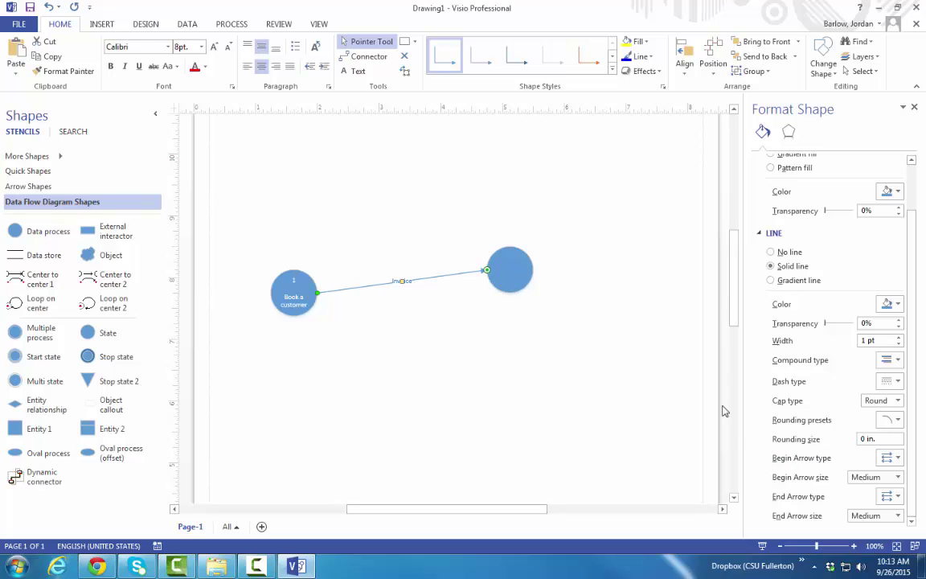
pyautogui.click(893, 460)
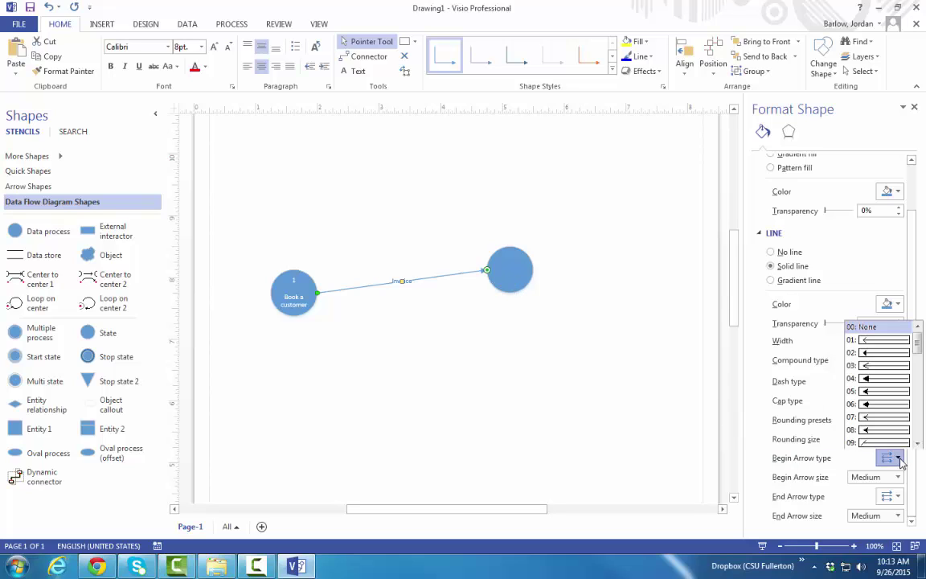
pyautogui.click(866, 329)
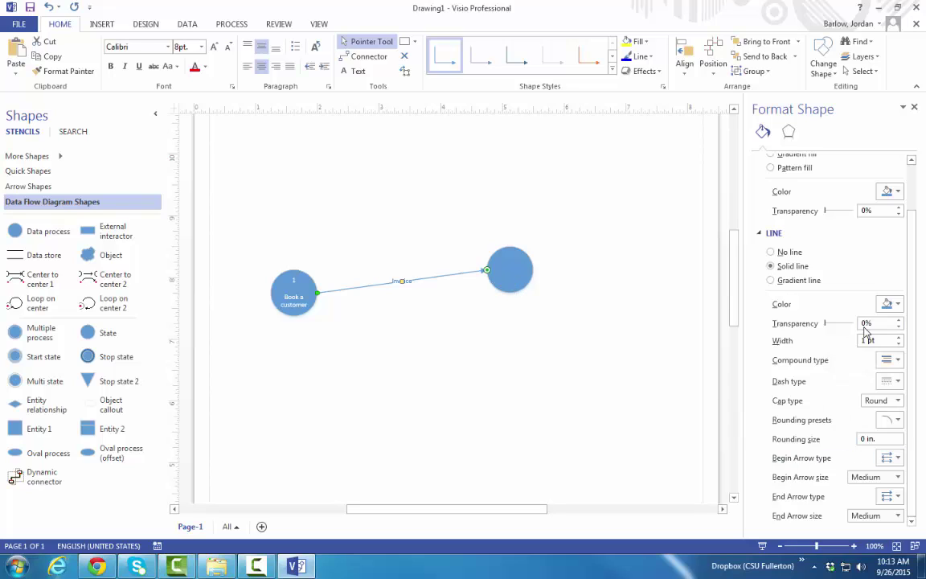
pyautogui.click(897, 499)
pyautogui.click(892, 365)
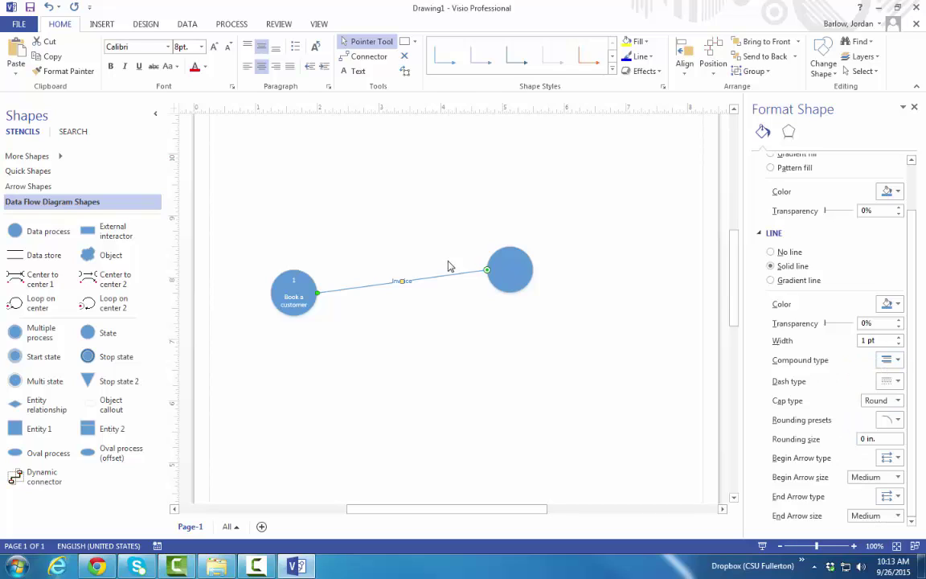
pyautogui.click(897, 458)
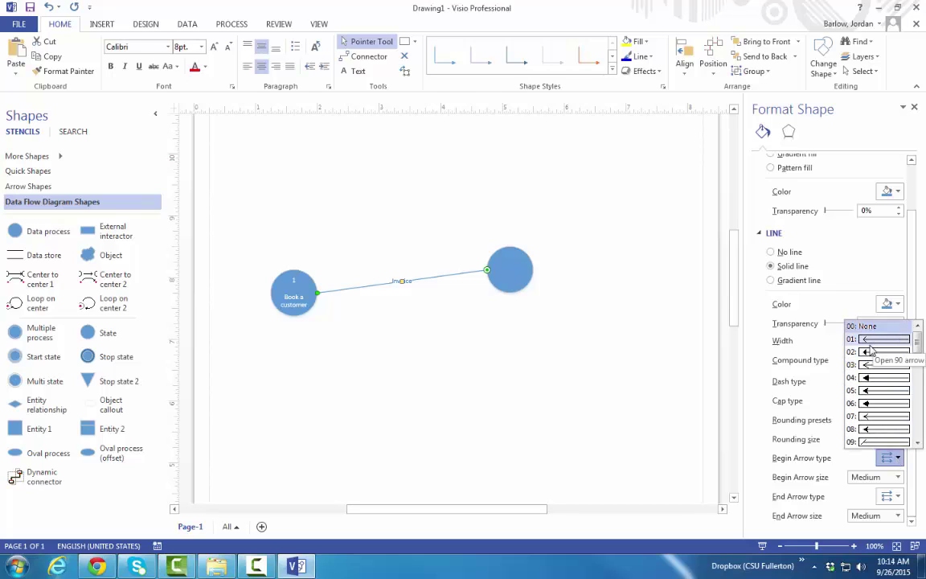
pyautogui.click(868, 351)
pyautogui.click(480, 291)
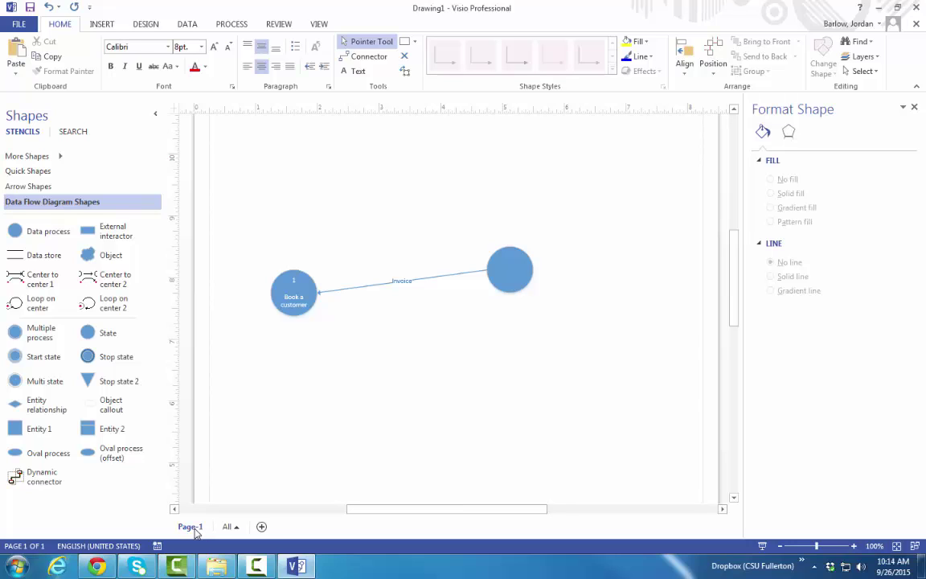
# Insert Page-2 and Page-3, then return to Page-1 with the data flow.
pyautogui.click(263, 527)
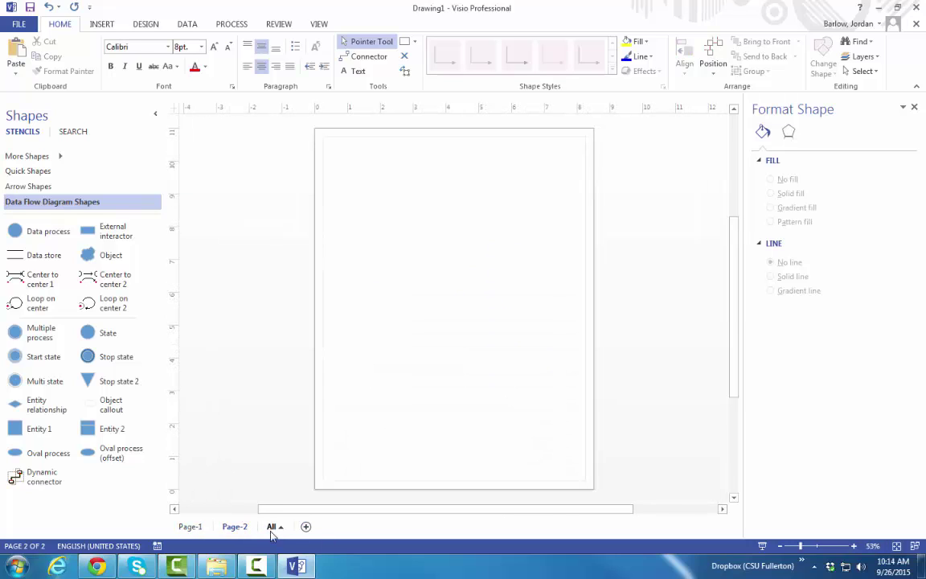
pyautogui.click(306, 526)
pyautogui.click(240, 529)
pyautogui.click(190, 529)
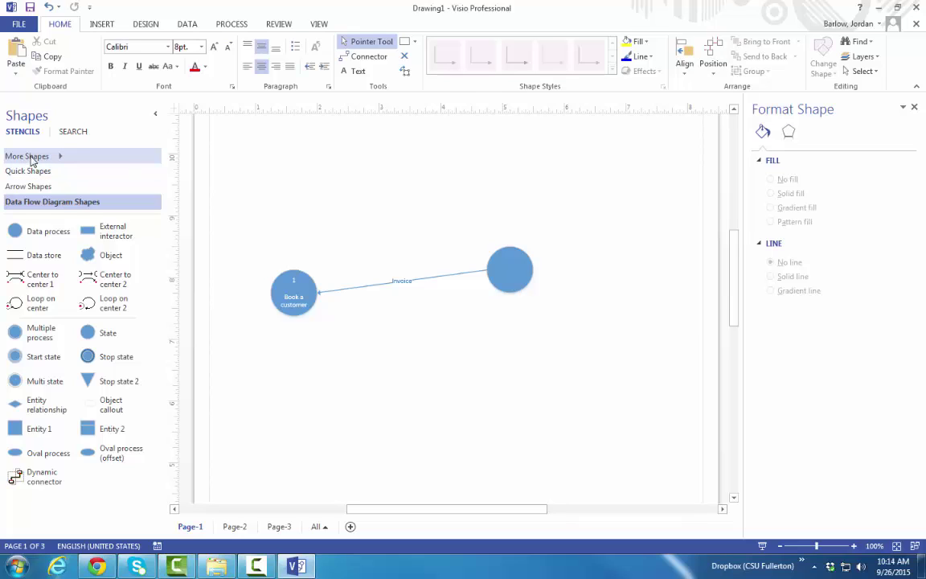
# Add the Crow's Foot Database Notation stencil from Software and Database > Database.
pyautogui.click(42, 158)
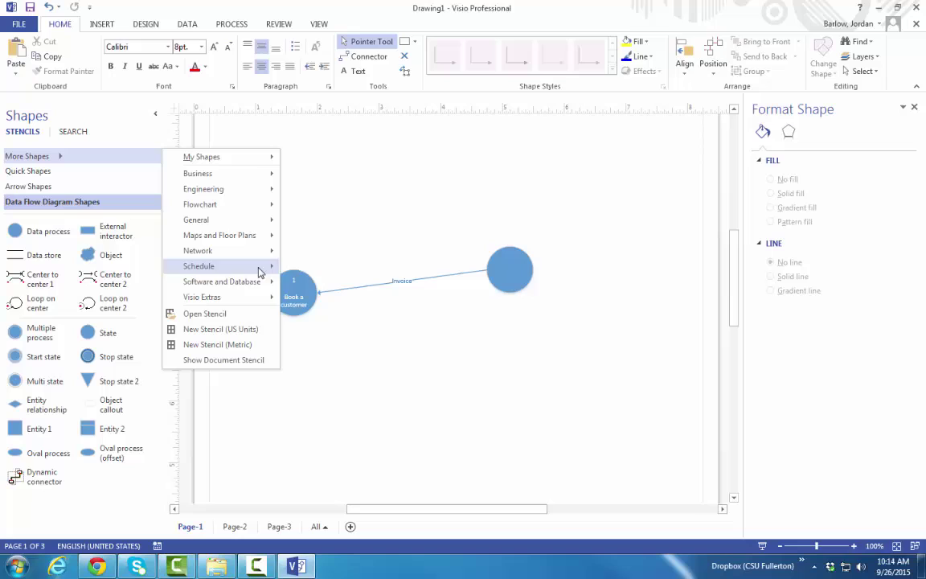
pyautogui.moveTo(251, 283)
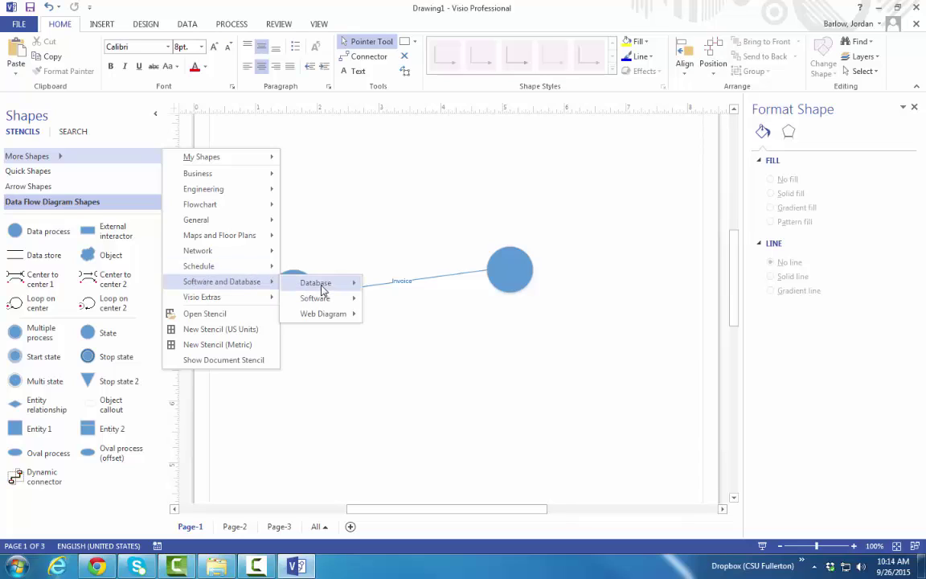
pyautogui.moveTo(325, 290)
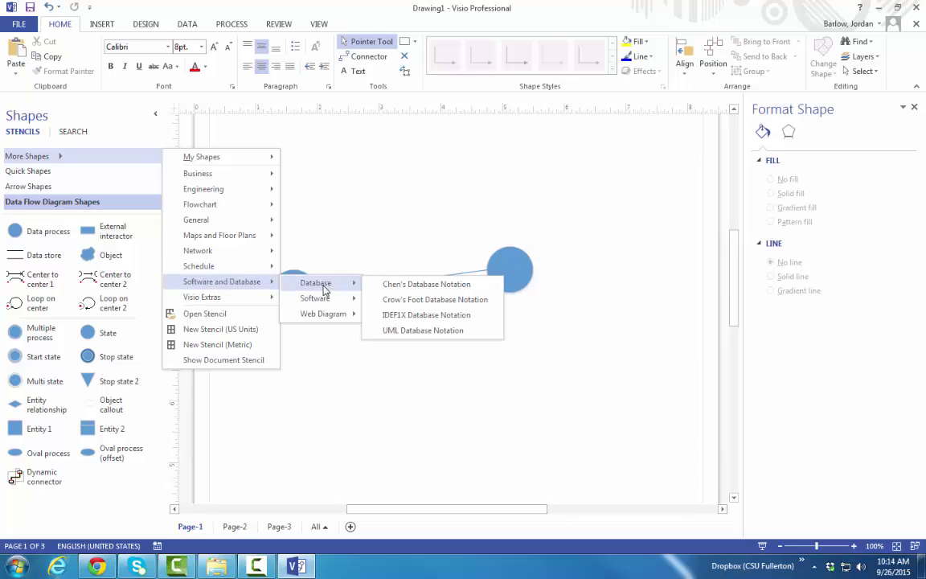
pyautogui.click(426, 302)
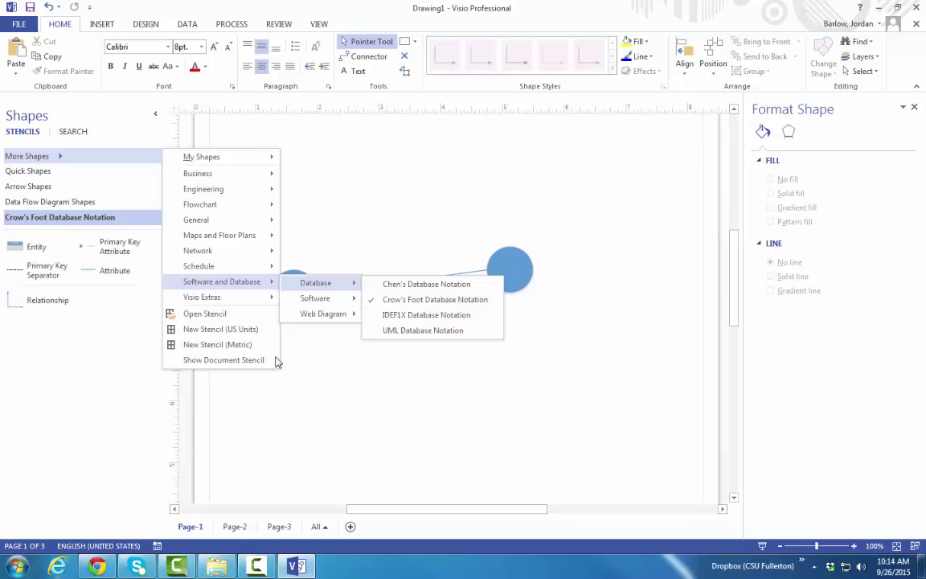
# Place two Entity shapes above the circles and join them with a Relationship connector.
pyautogui.moveTo(33, 249); pyautogui.dragTo(330, 190)
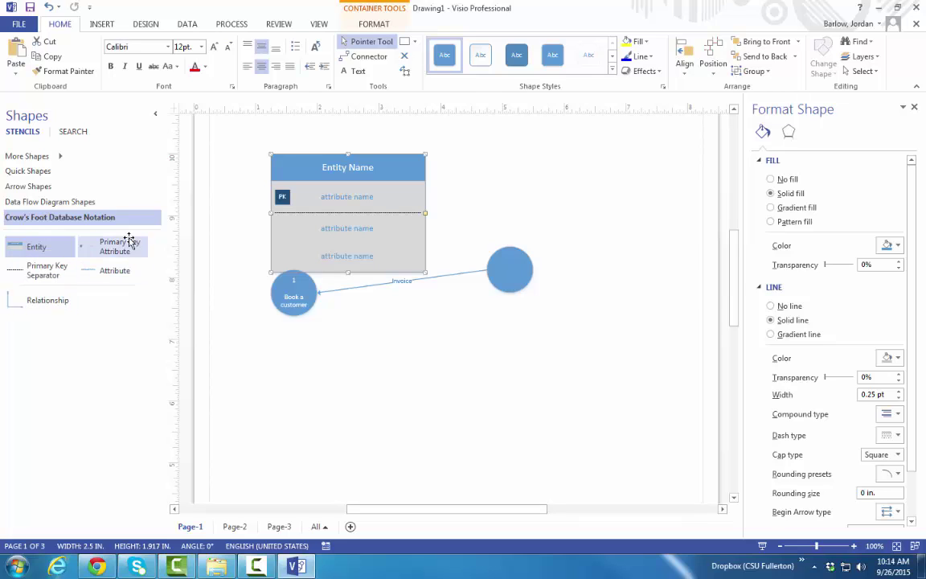
pyautogui.moveTo(37, 246); pyautogui.dragTo(584, 212)
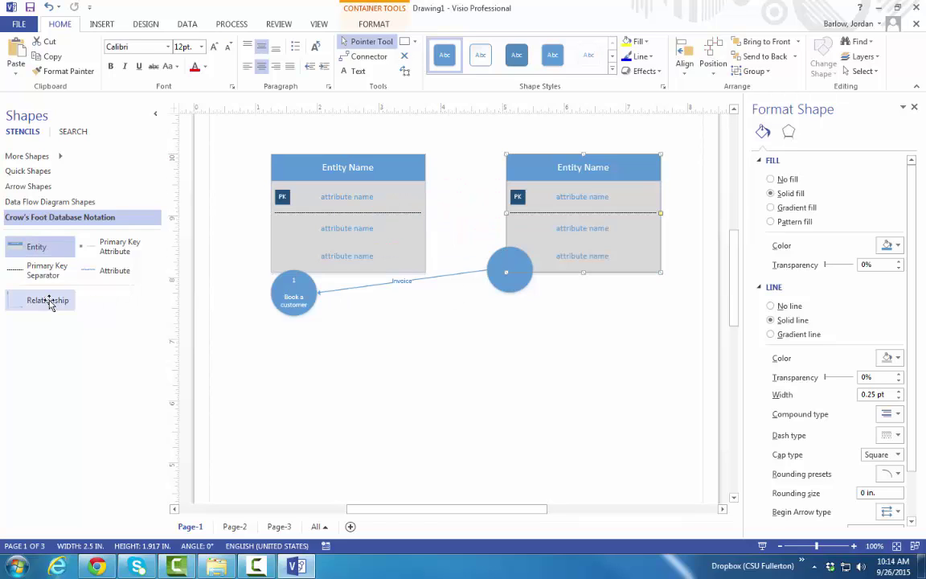
pyautogui.moveTo(49, 300); pyautogui.dragTo(429, 212)
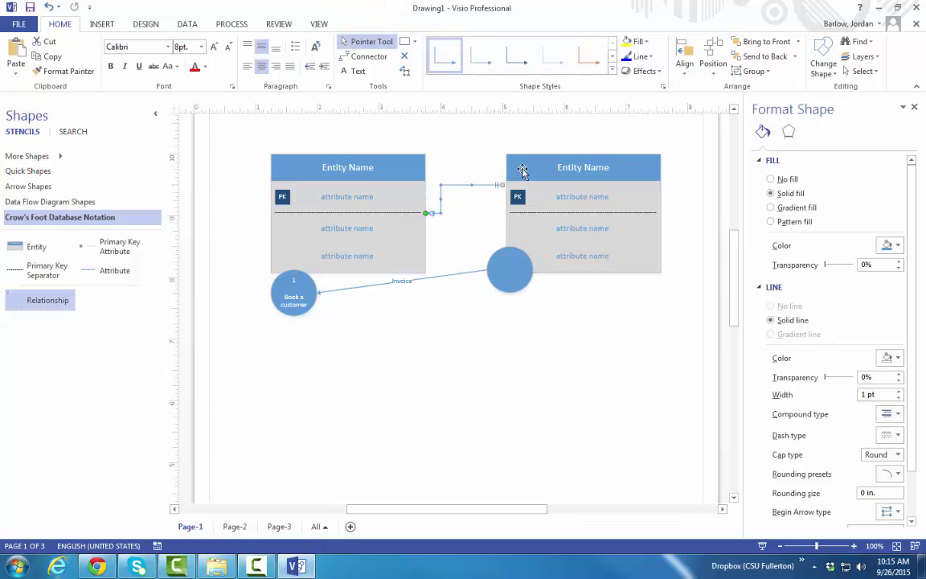
pyautogui.moveTo(523, 171); pyautogui.dragTo(551, 171)
pyautogui.click(492, 187)
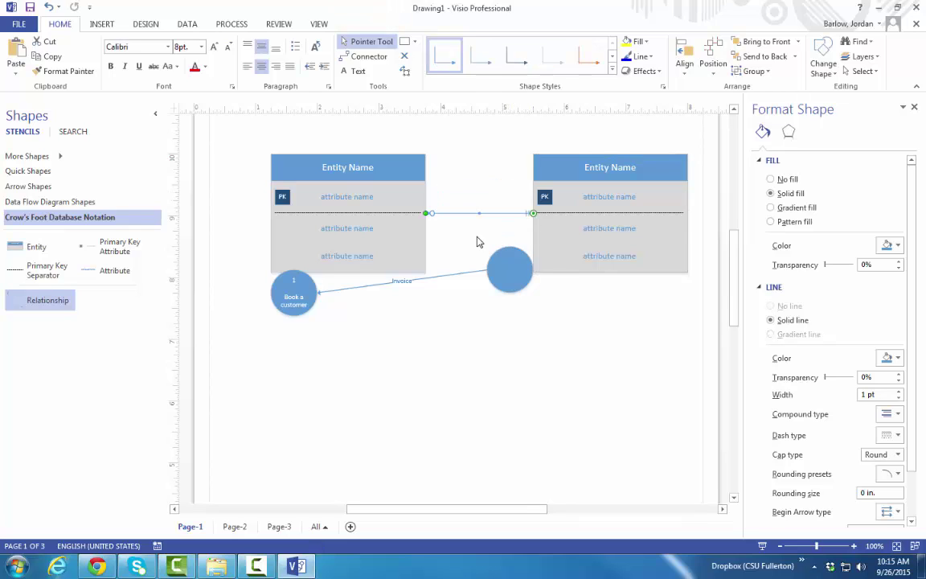
pyautogui.click(463, 257)
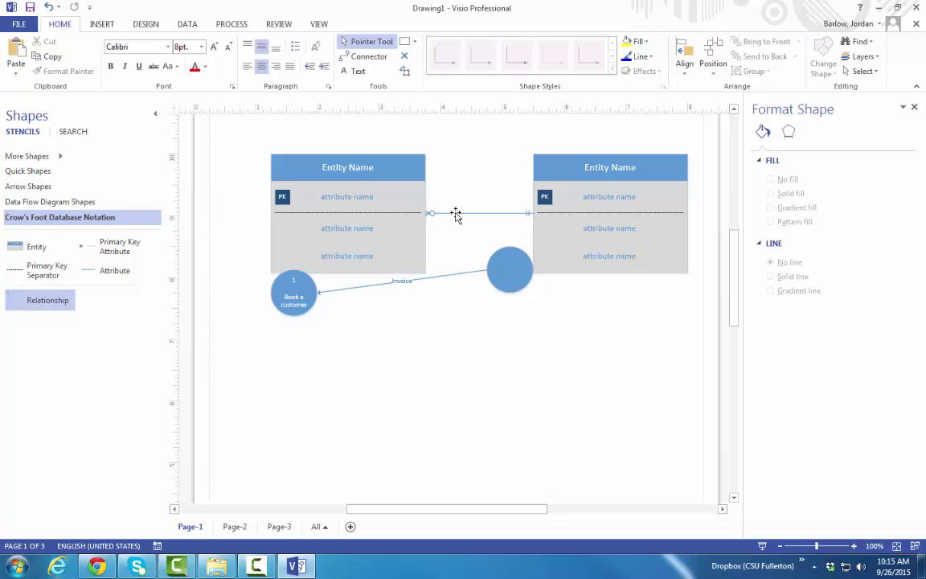
# Set the relationship's begin symbol to '1 or more' and its end symbol to 'Zero or 1'.
pyautogui.rightClick(455, 215)
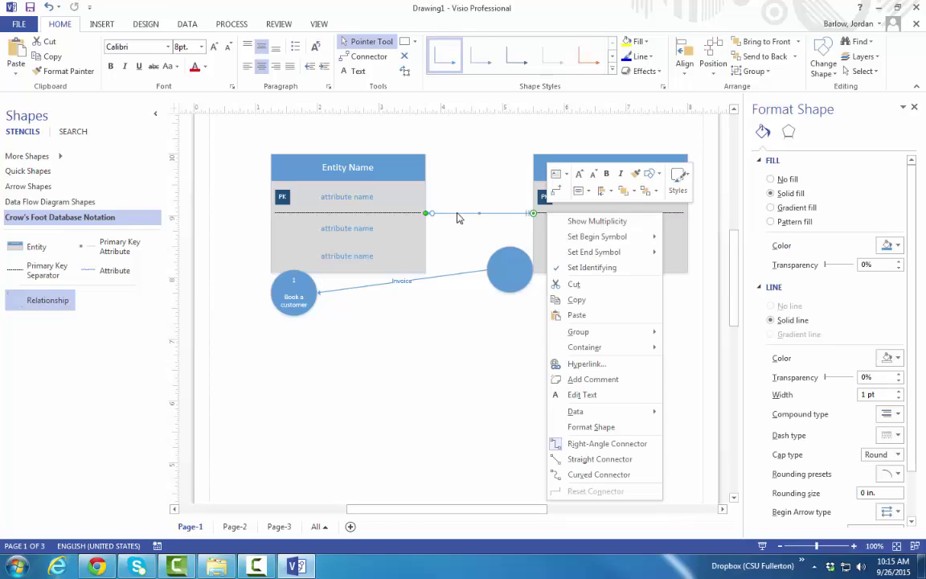
pyautogui.moveTo(579, 244)
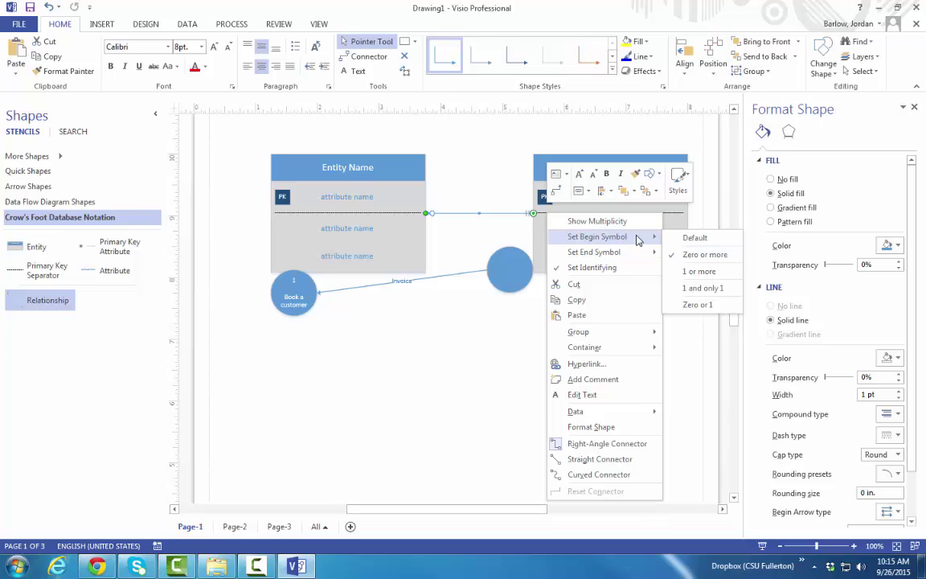
pyautogui.click(692, 271)
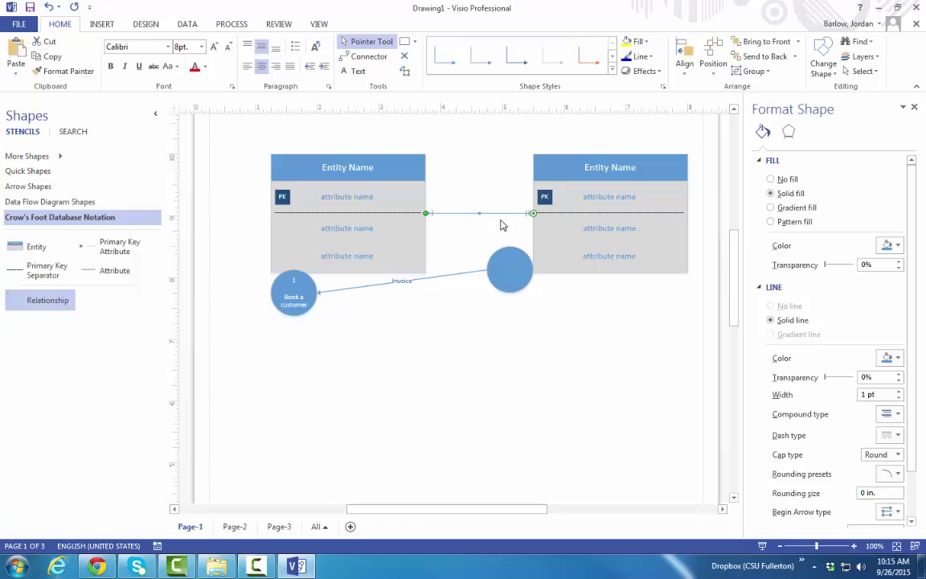
pyautogui.rightClick(534, 213)
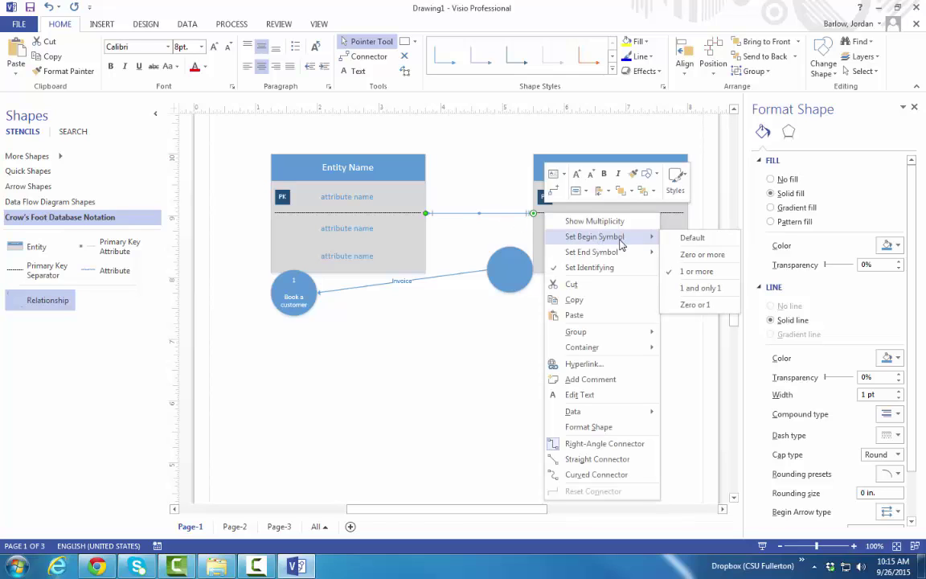
pyautogui.moveTo(655, 252)
pyautogui.click(697, 320)
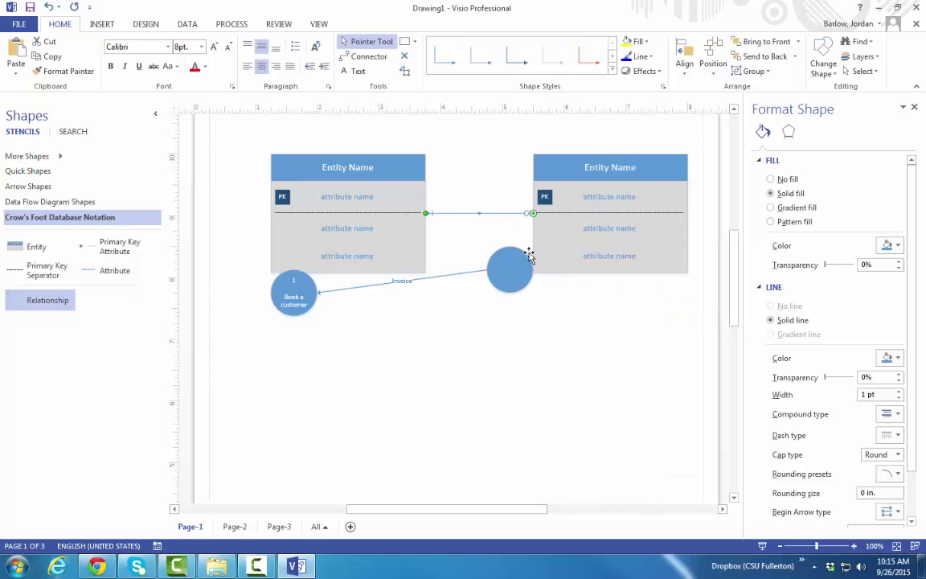
pyautogui.click(469, 186)
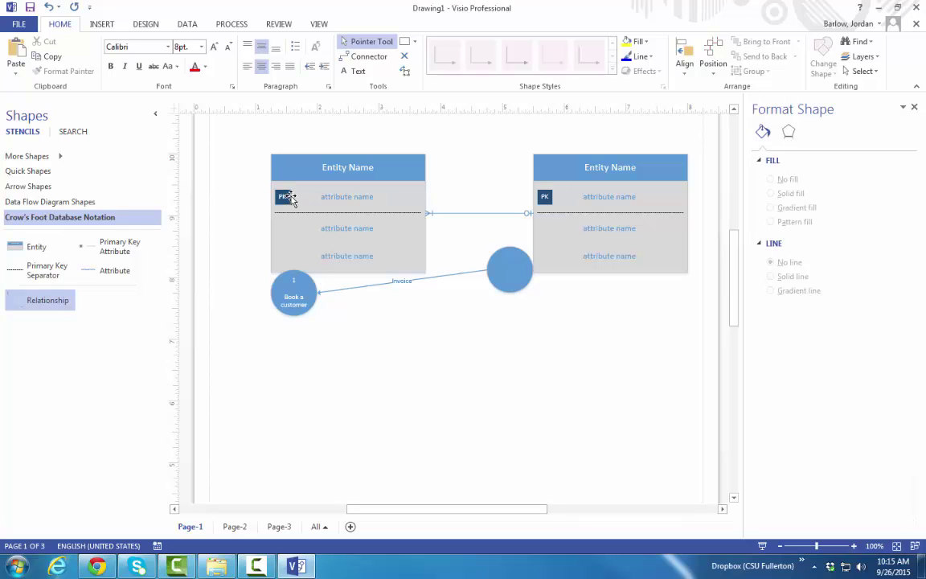
# Select the left entity and each of its attribute rows in turn.
pyautogui.click(350, 198)
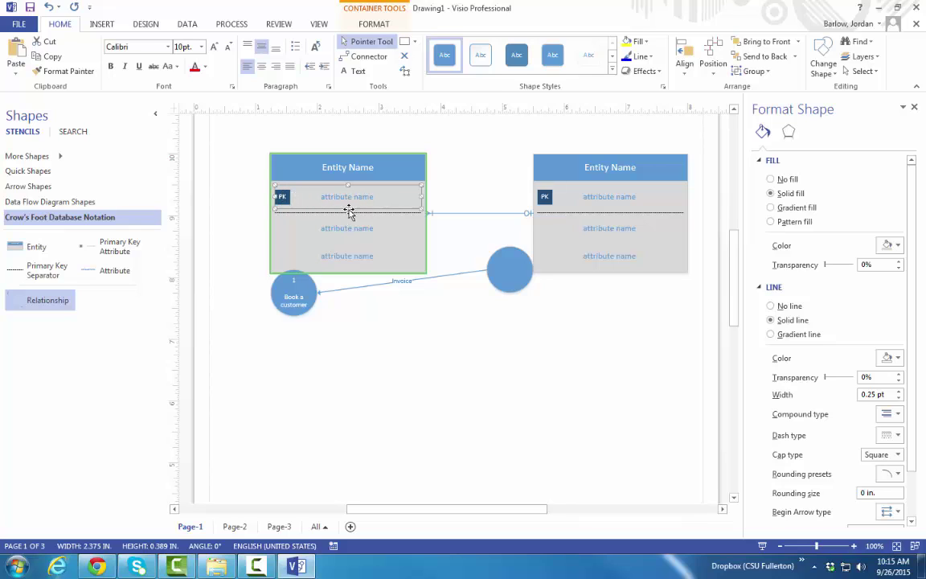
pyautogui.click(362, 168)
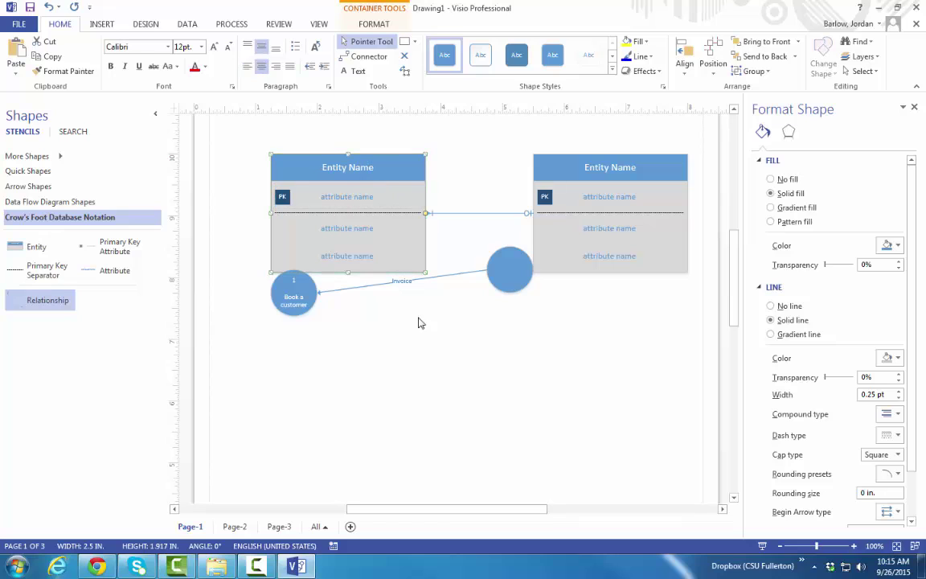
pyautogui.click(358, 198)
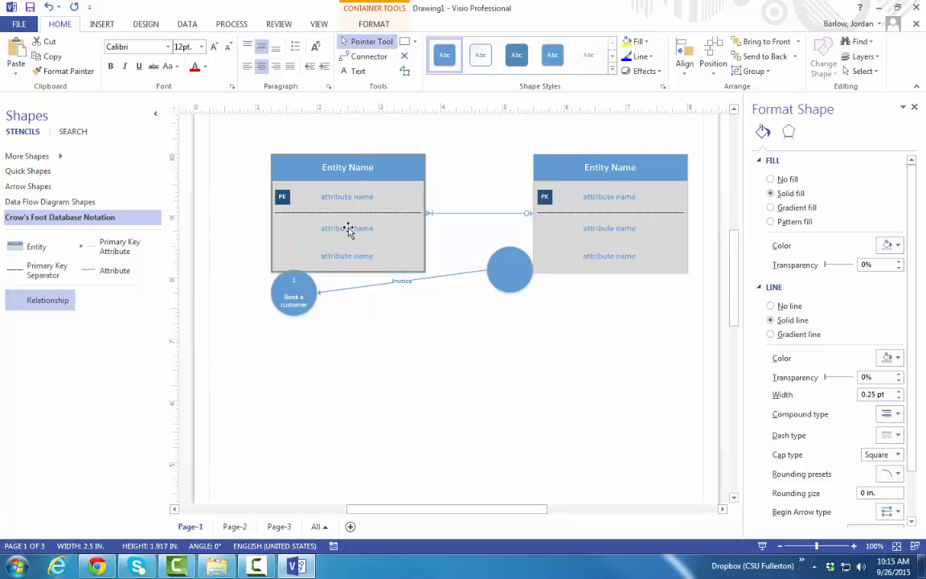
pyautogui.click(362, 169)
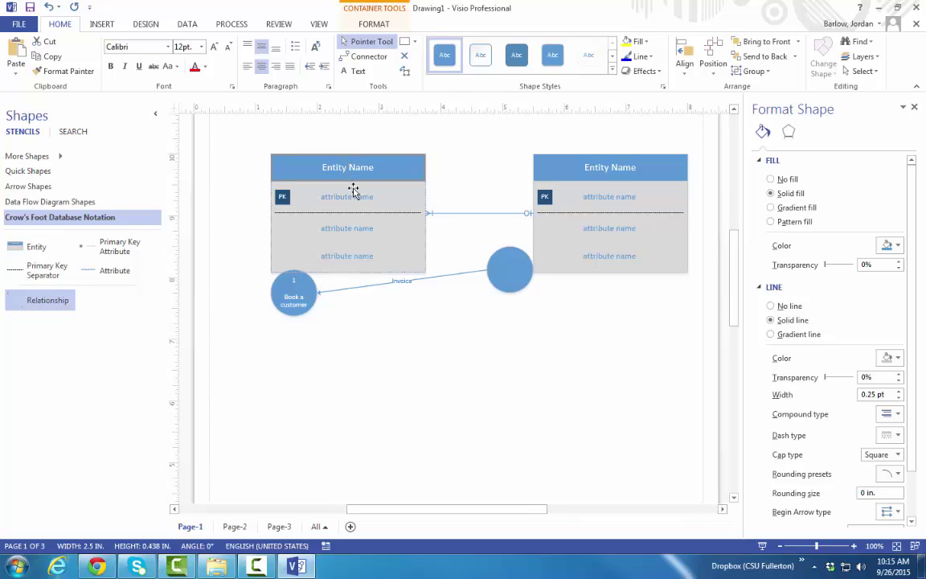
pyautogui.click(356, 193)
pyautogui.click(355, 229)
pyautogui.click(360, 257)
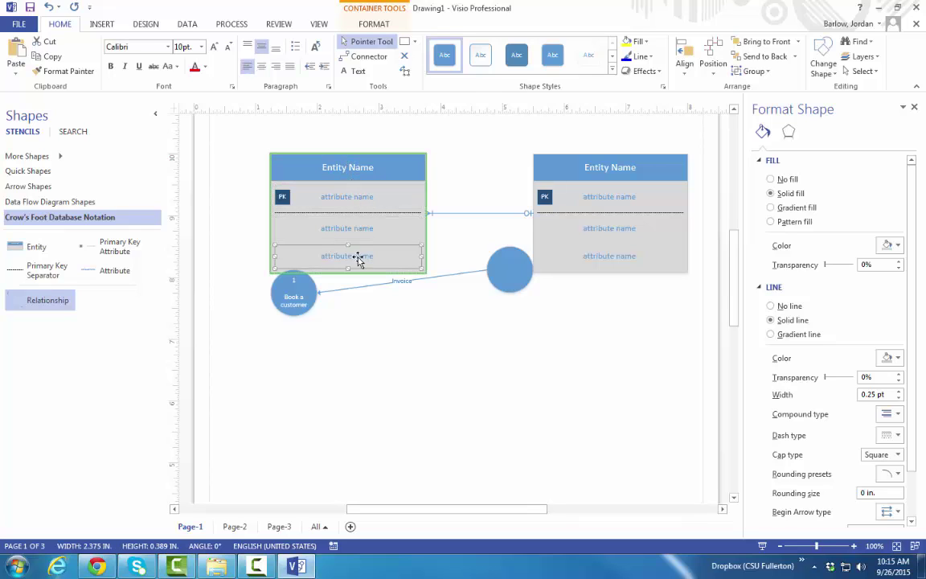
pyautogui.click(355, 170)
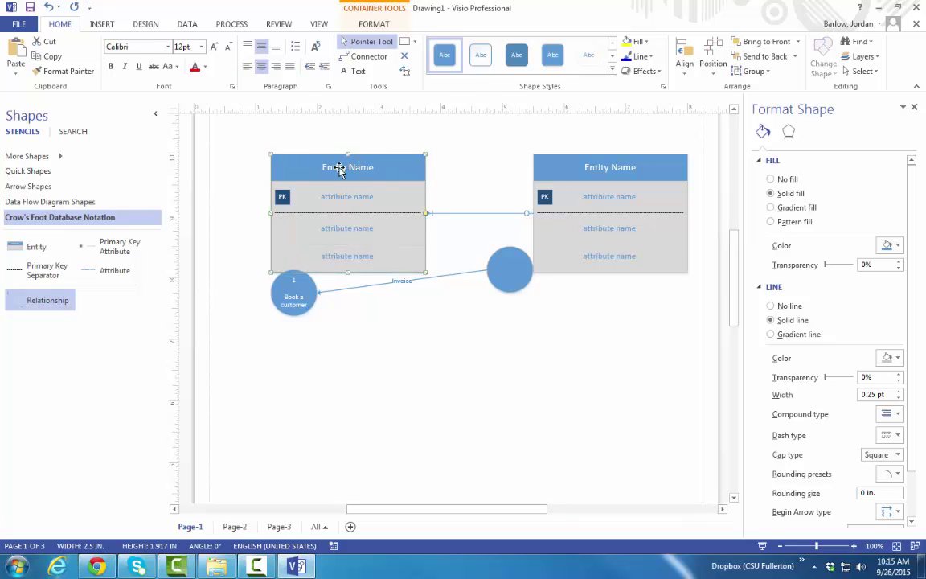
# Retitle the left entity's header from 'Entity Name' to 'Customer'.
pyautogui.click(338, 168)
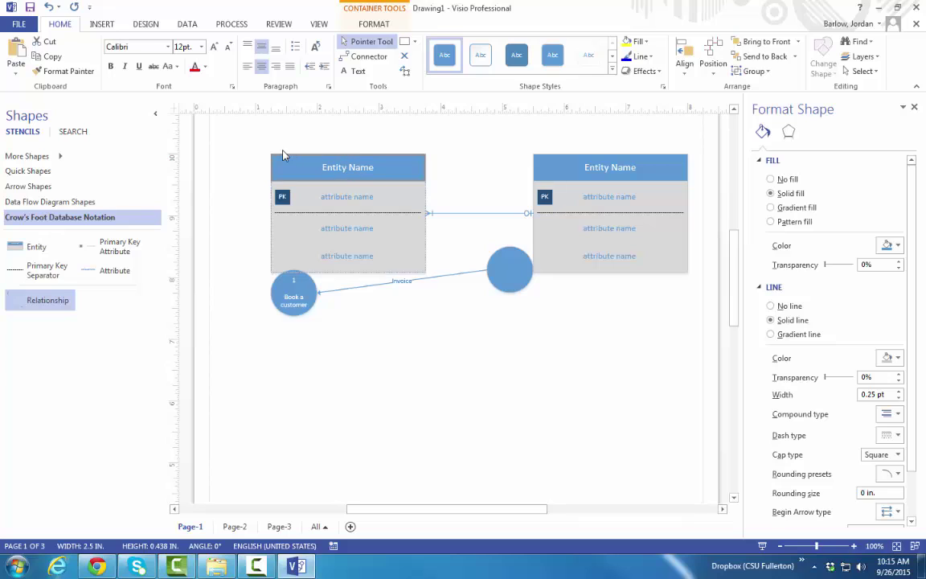
pyautogui.doubleClick(403, 178)
pyautogui.write('C')
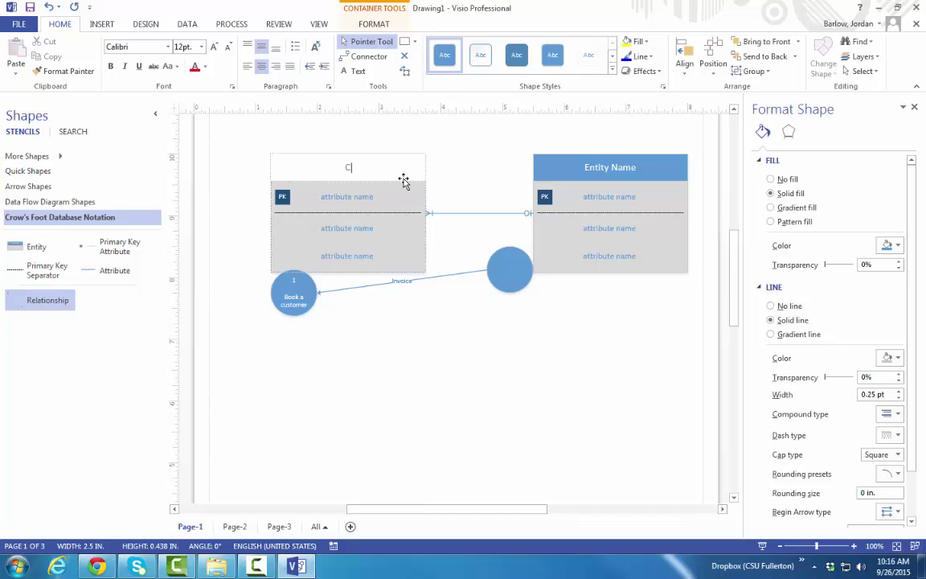
pyautogui.write('ustomer')
pyautogui.click(461, 136)
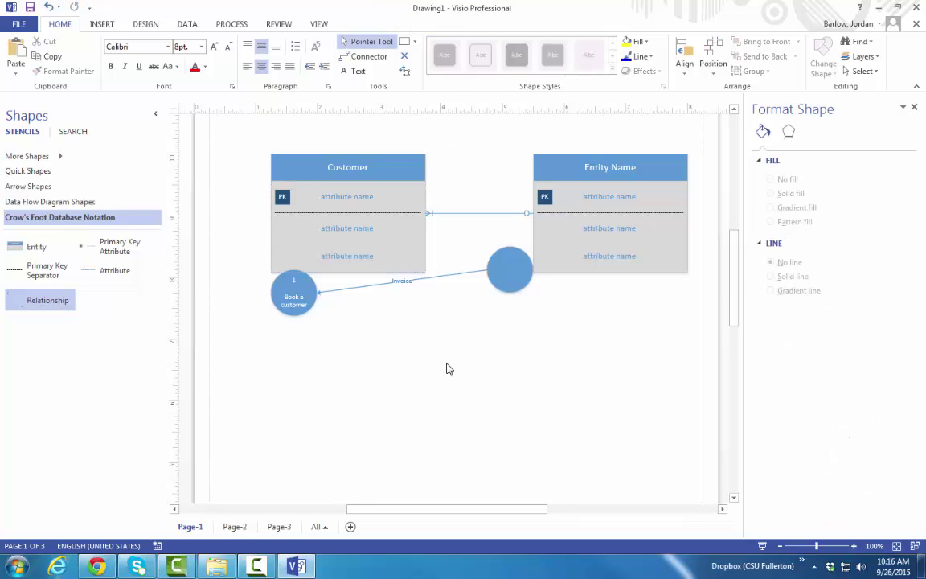
# Add the Miscellaneous Flowchart Shapes stencil from the More Shapes Flowchart catalogue.
pyautogui.click(56, 158)
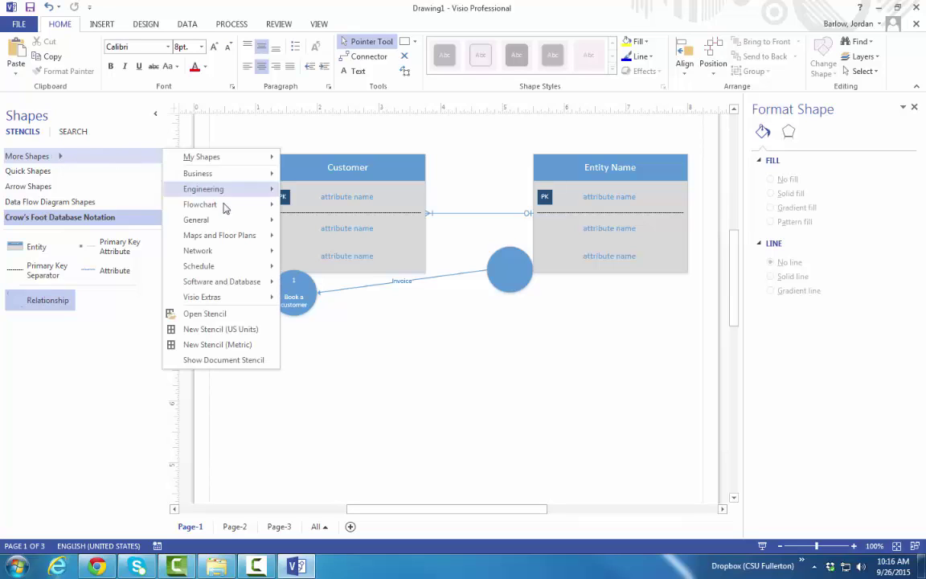
pyautogui.moveTo(229, 205)
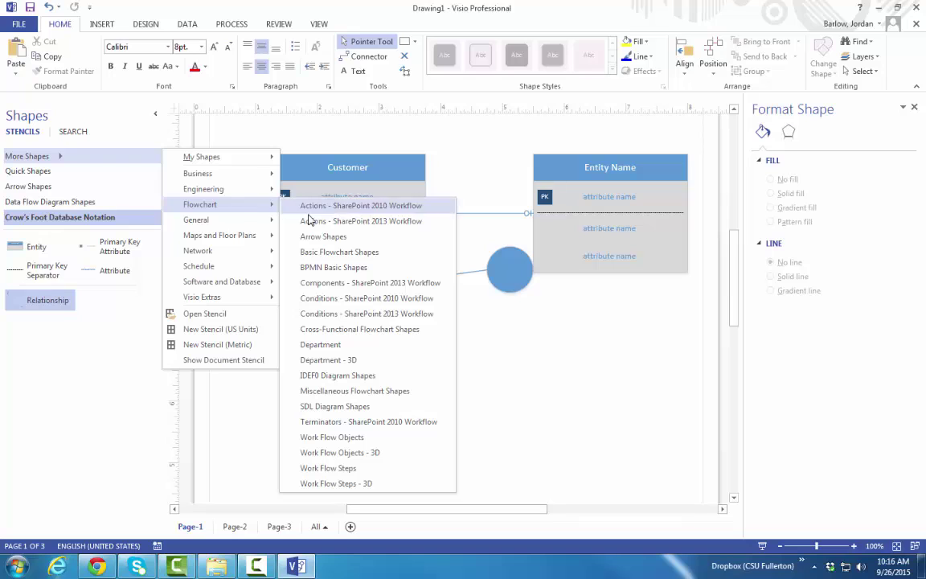
pyautogui.click(382, 394)
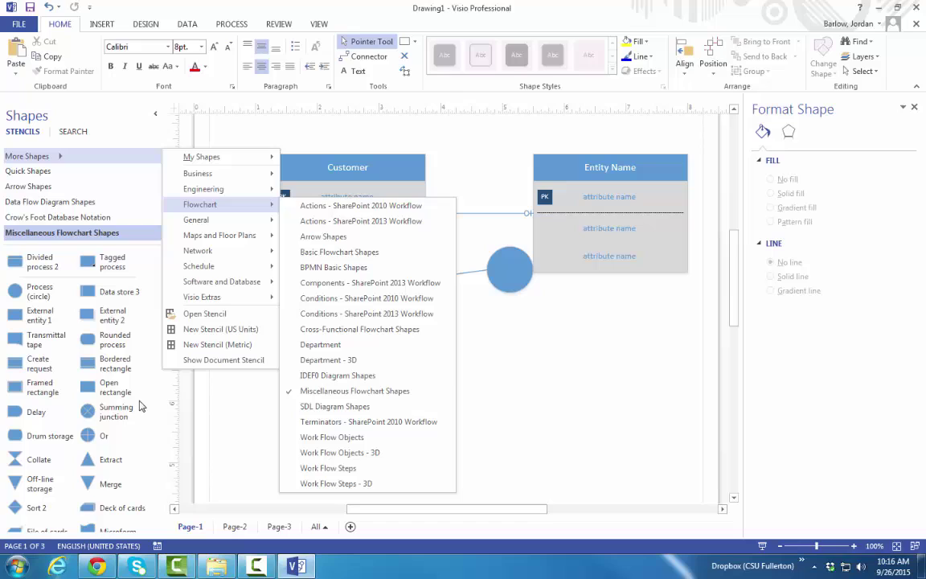
pyautogui.click(561, 371)
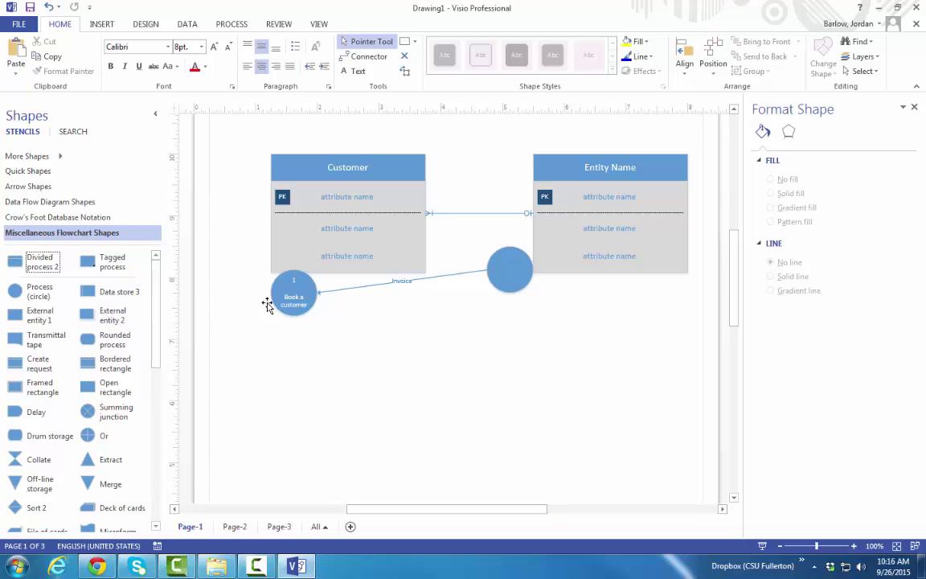
# Place a Divided process 2 shape below the entities and label it 'Book a customer'.
pyautogui.moveTo(42, 259); pyautogui.dragTo(417, 361)
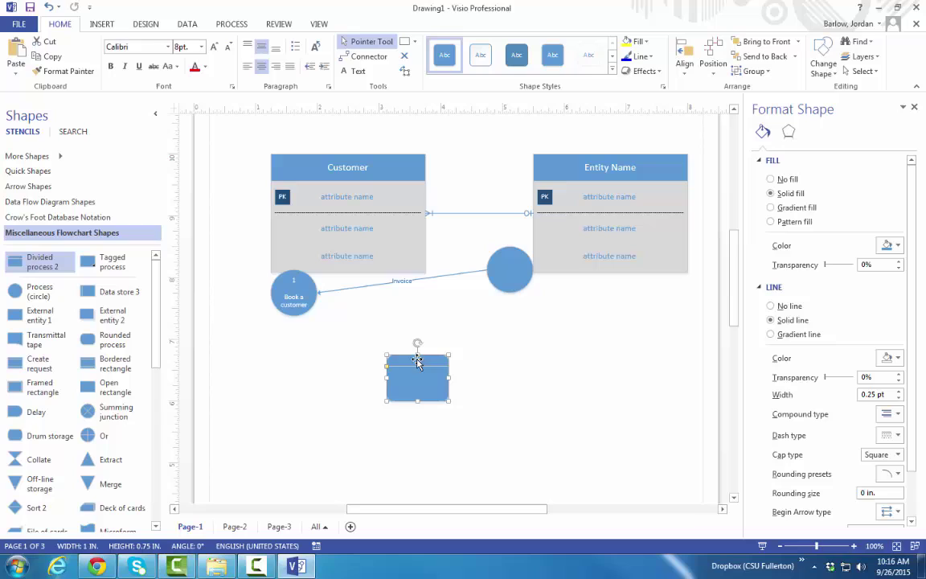
pyautogui.click(417, 363)
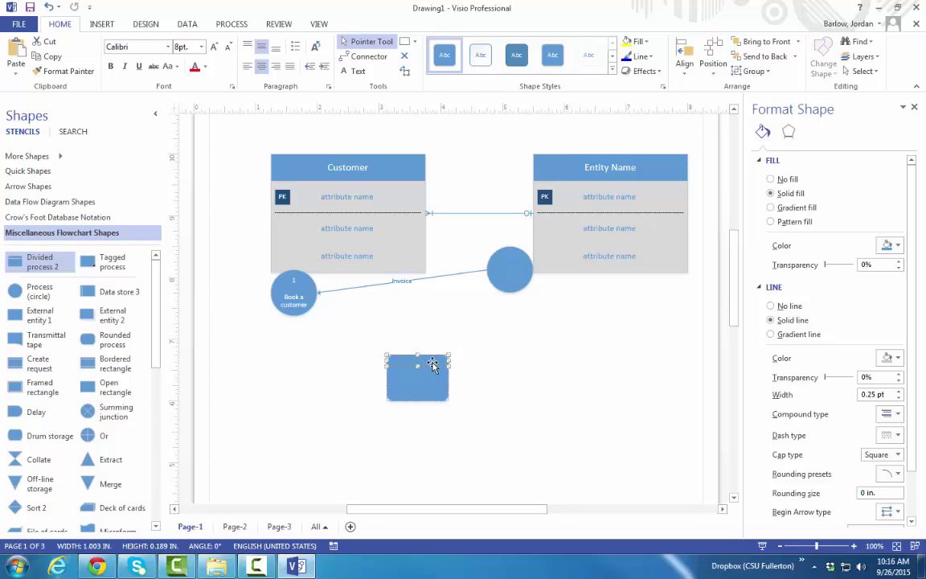
pyautogui.doubleClick(433, 364)
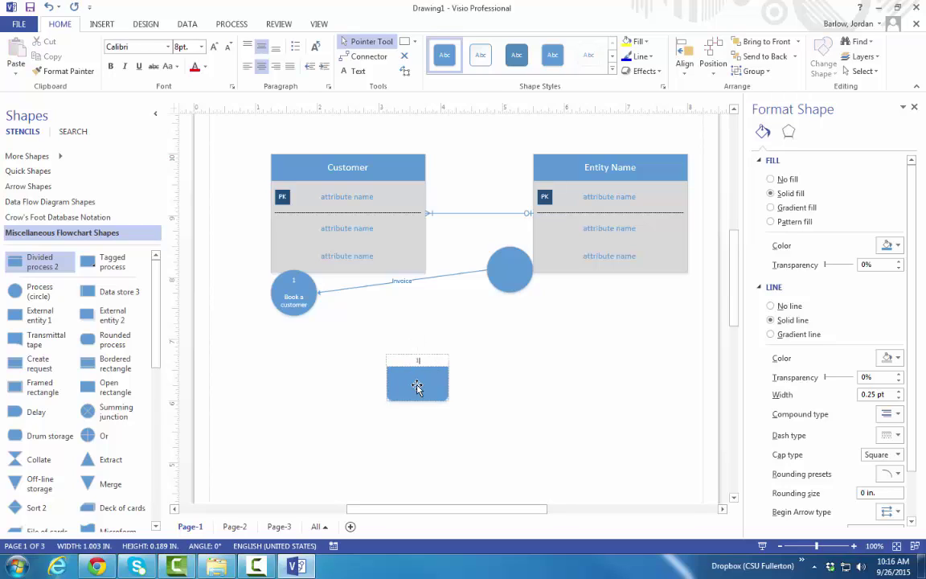
pyautogui.press('Escape')
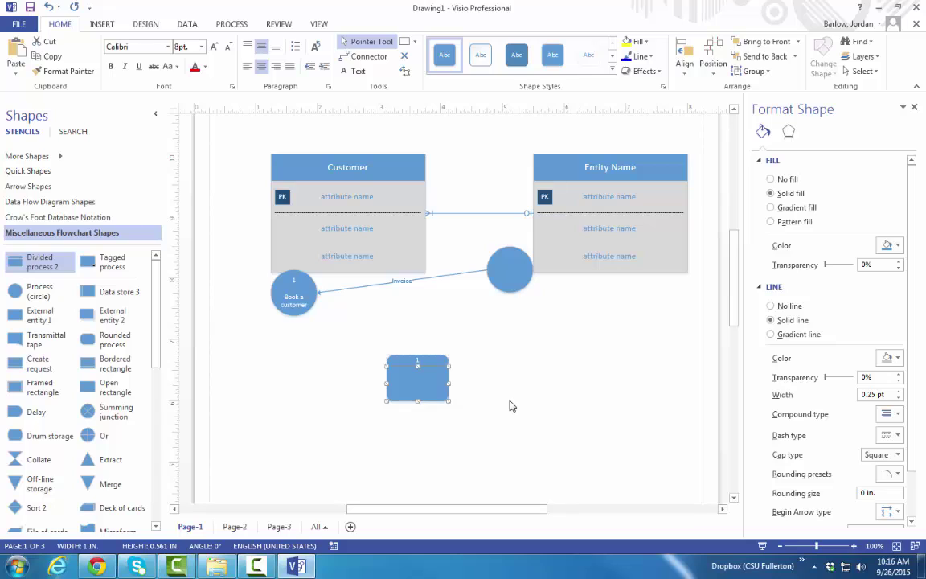
pyautogui.press('F2')
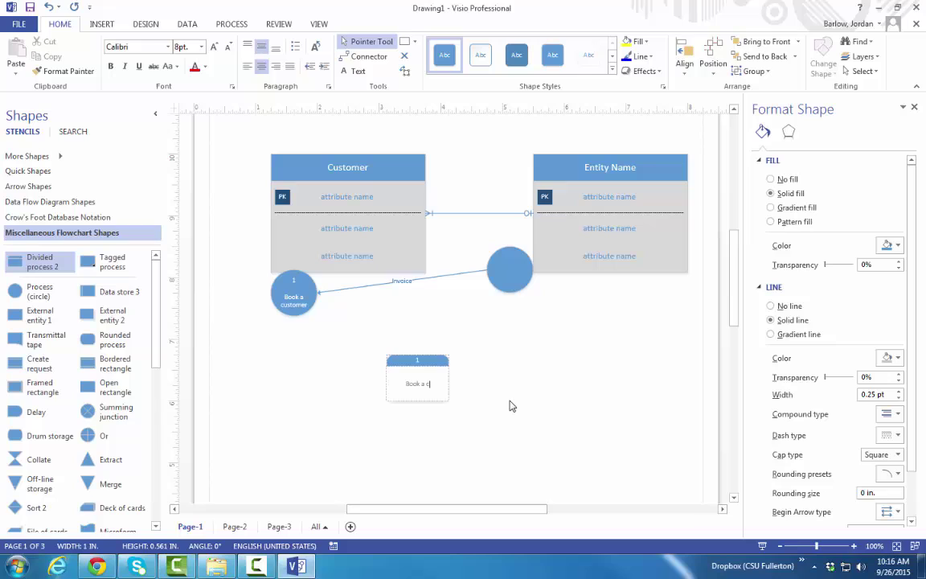
pyautogui.write('Book a customer')
pyautogui.click(625, 382)
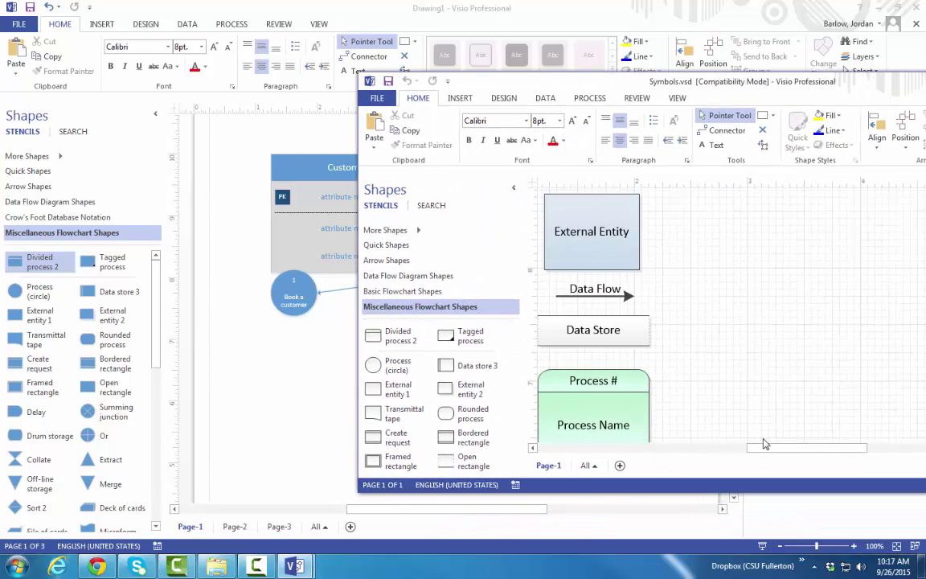
# Copy the green Process # / Process Name shape from Symbols.vsd and paste it onto Drawing1's page.
pyautogui.moveTo(727, 450); pyautogui.dragTo(756, 371)
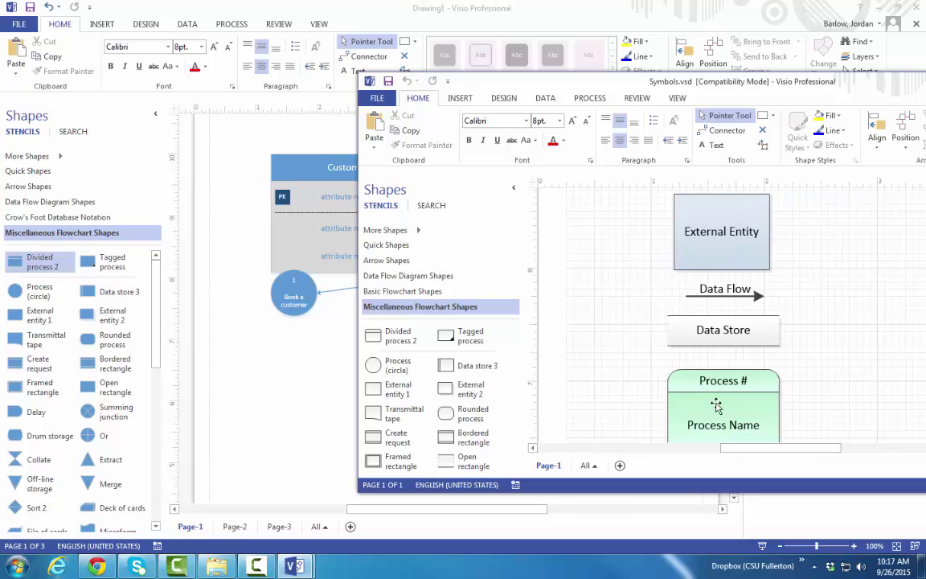
pyautogui.rightClick(733, 391)
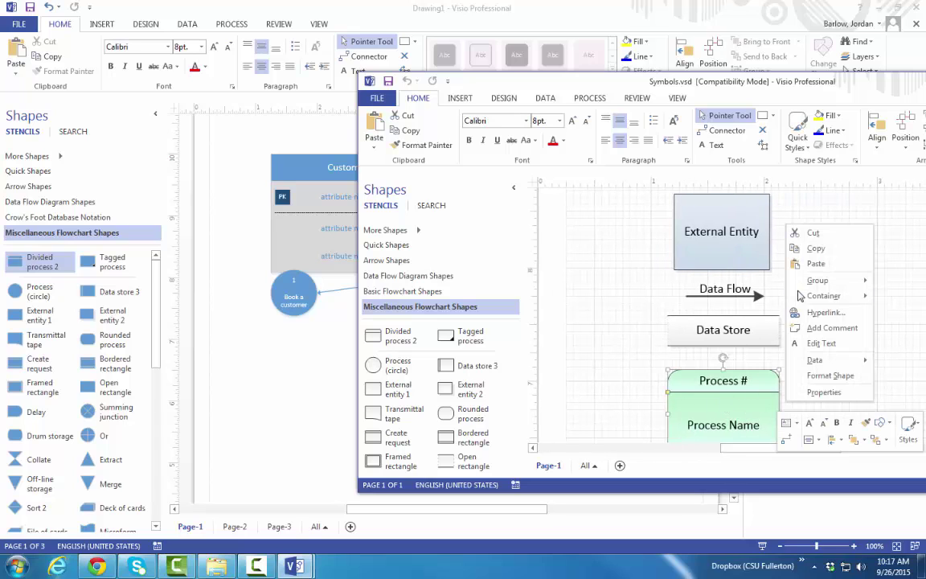
pyautogui.click(816, 249)
pyautogui.click(334, 362)
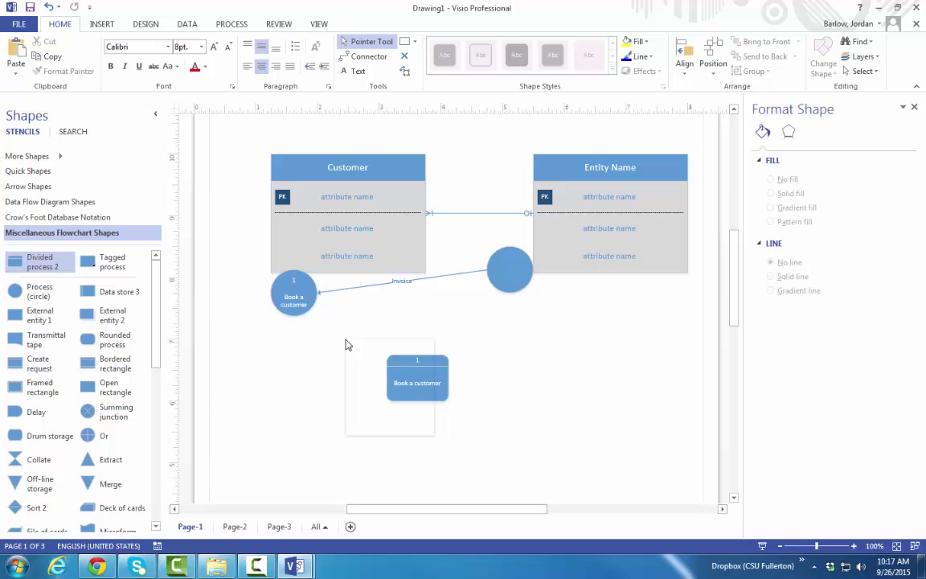
pyautogui.rightClick(345, 342)
pyautogui.click(379, 374)
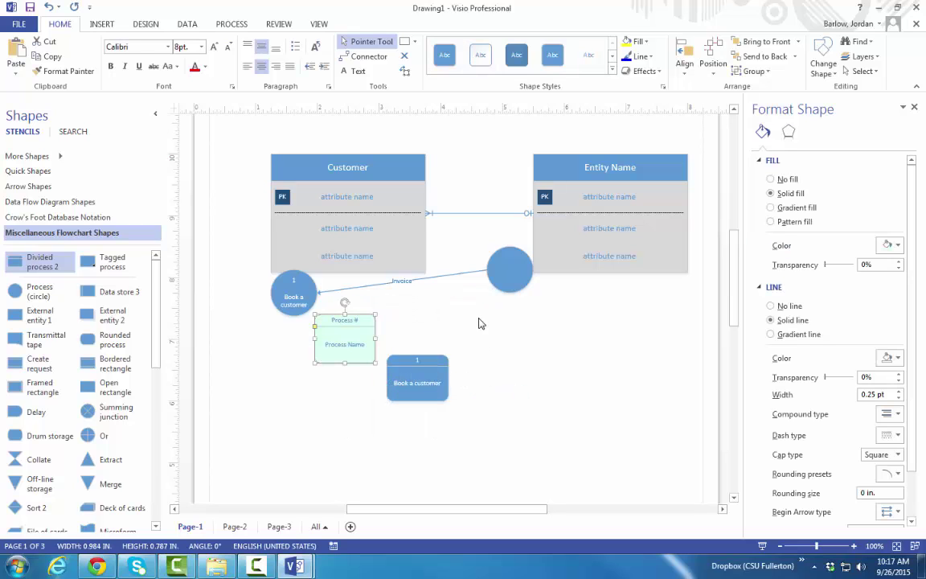
pyautogui.click(544, 341)
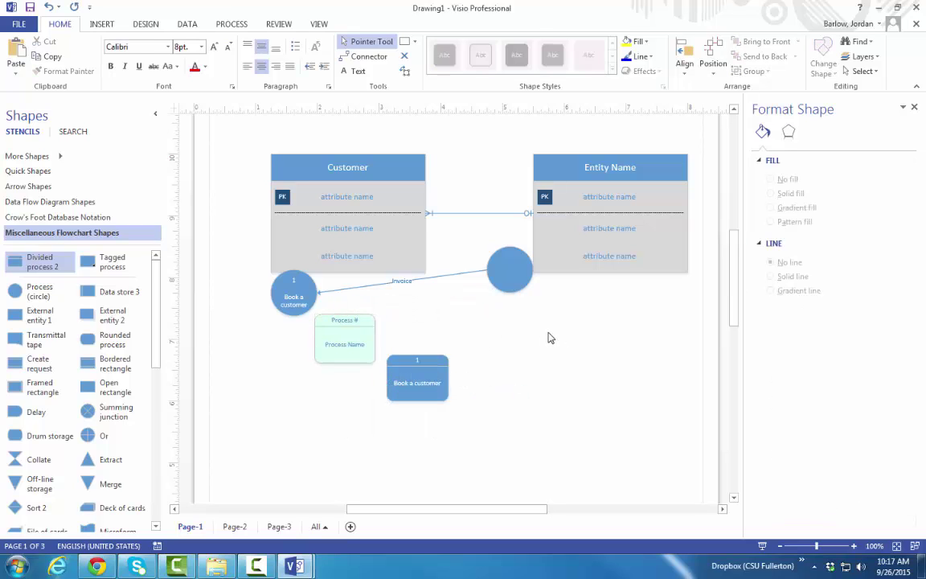